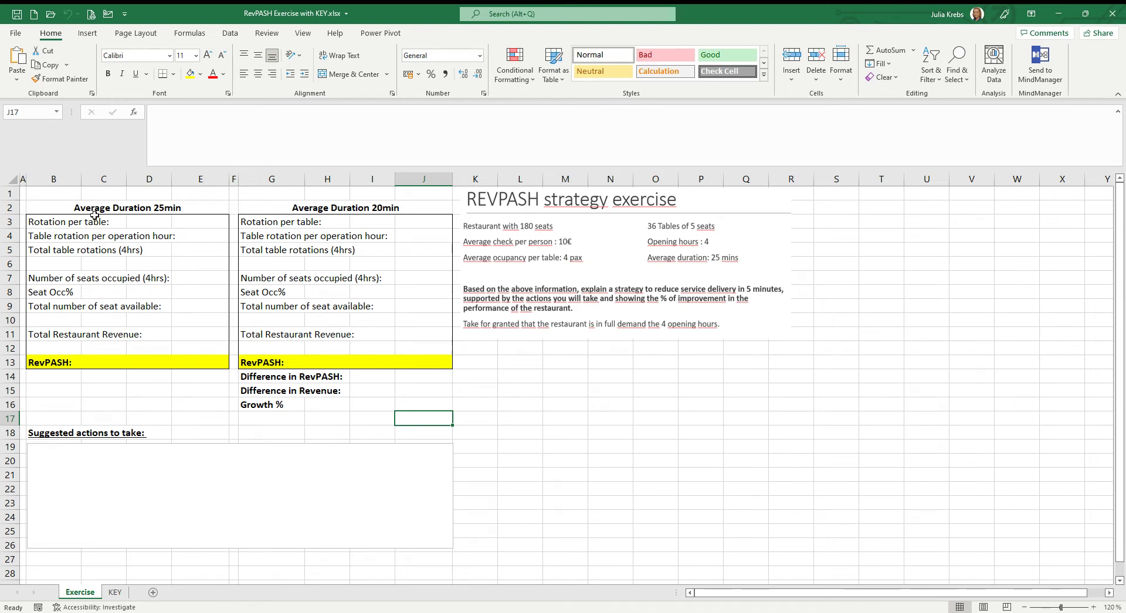
# - Enter =60/25 in E3 for 2.4 rotations per table
pyautogui.moveTo(96, 209); pyautogui.dragTo(97, 364)
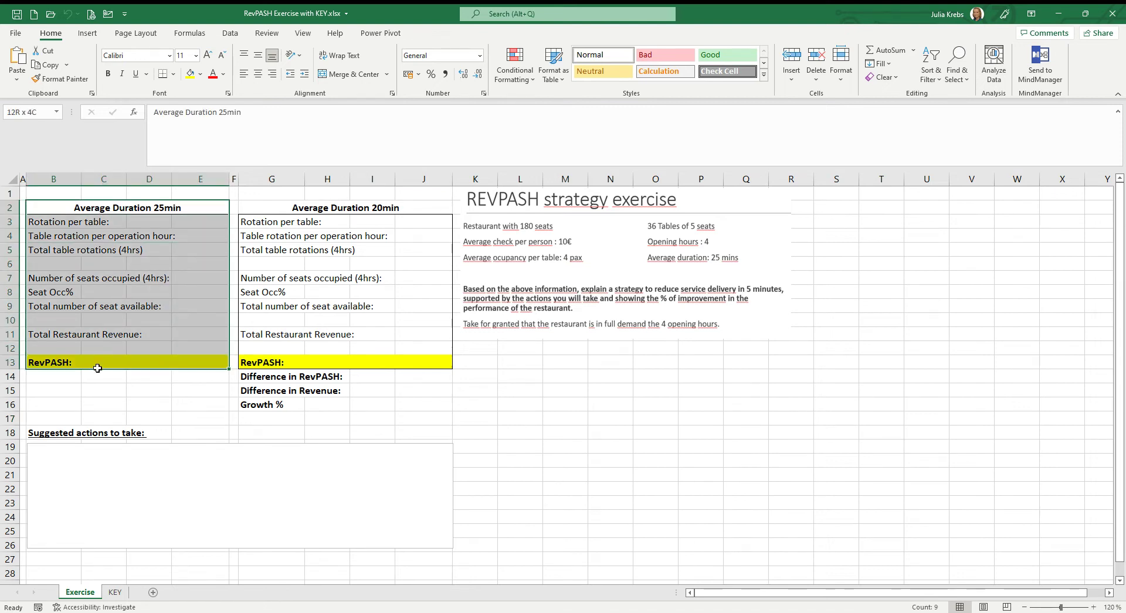
pyautogui.click(135, 212)
pyautogui.moveTo(33, 218); pyautogui.dragTo(188, 223)
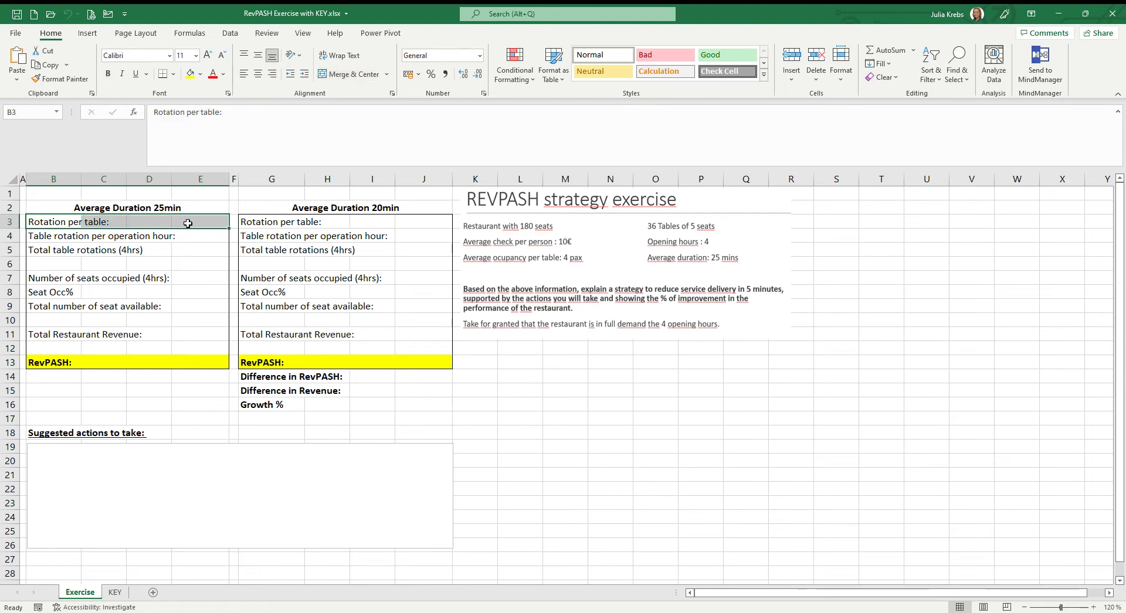
pyautogui.click(188, 224)
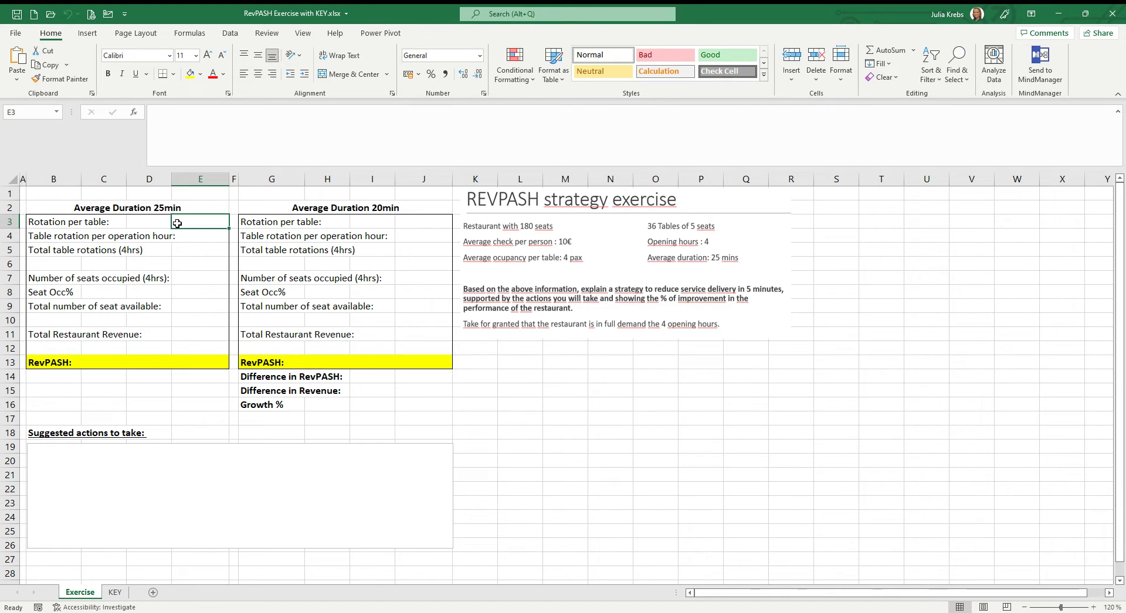
pyautogui.write('=60')
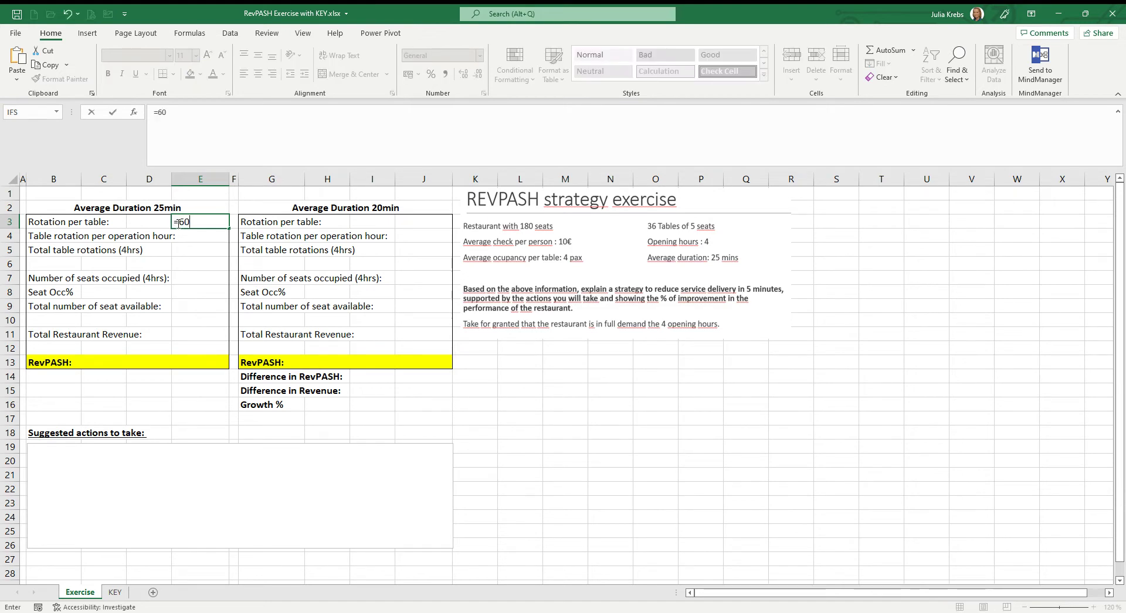
pyautogui.write('/25')
pyautogui.press('Return')
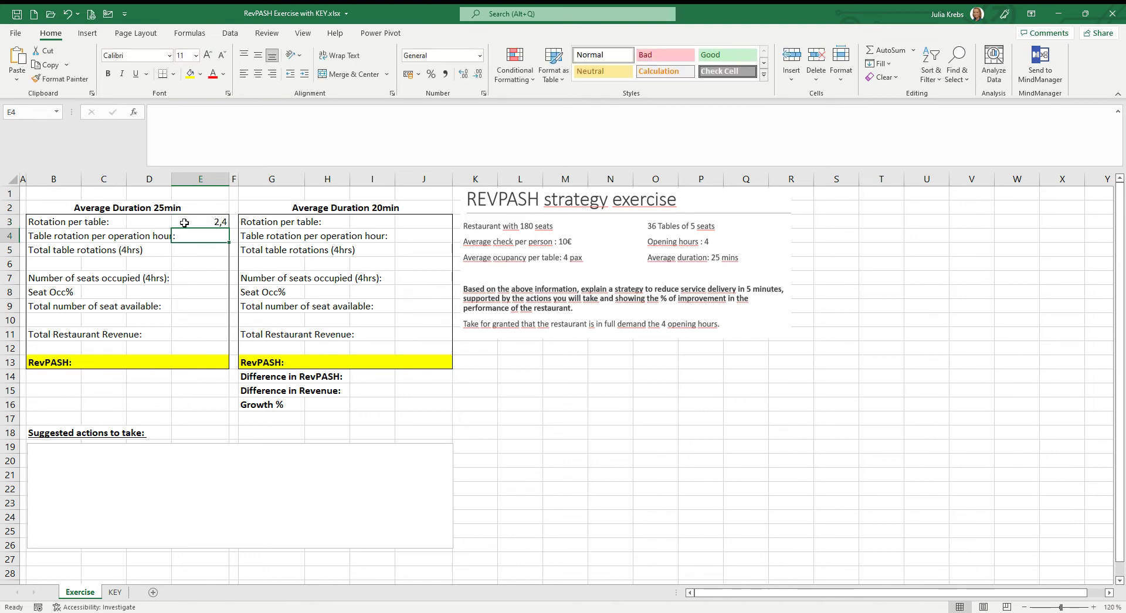
pyautogui.click(178, 223)
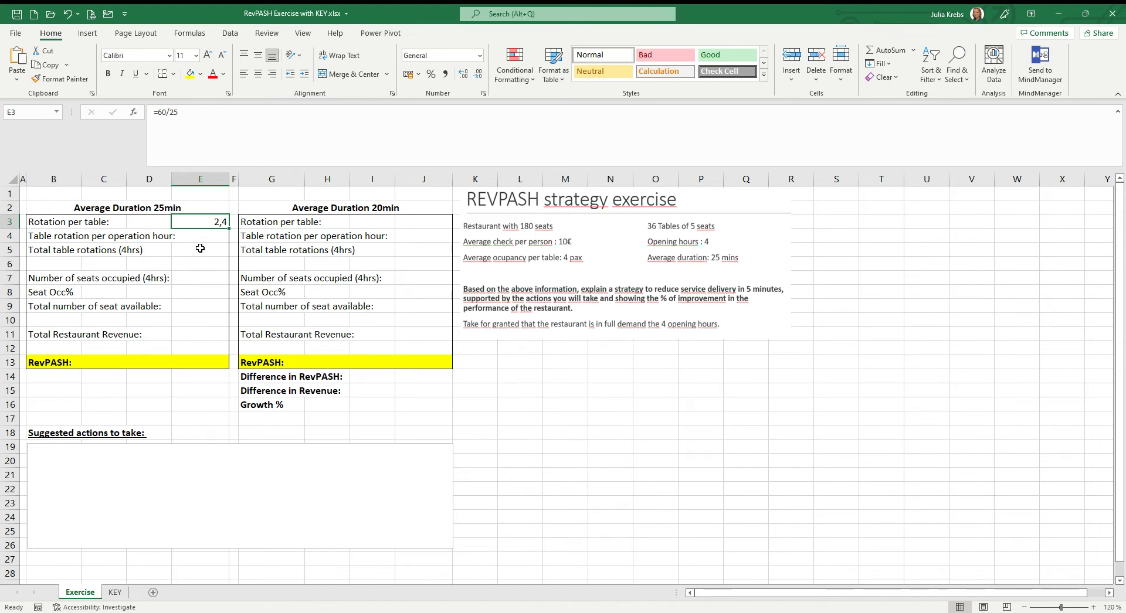
# - Calculate 86.4 rotations per hour (=E3*36) and 345.6 total table rotations (=E4*4)
pyautogui.click(196, 237)
pyautogui.write('=')
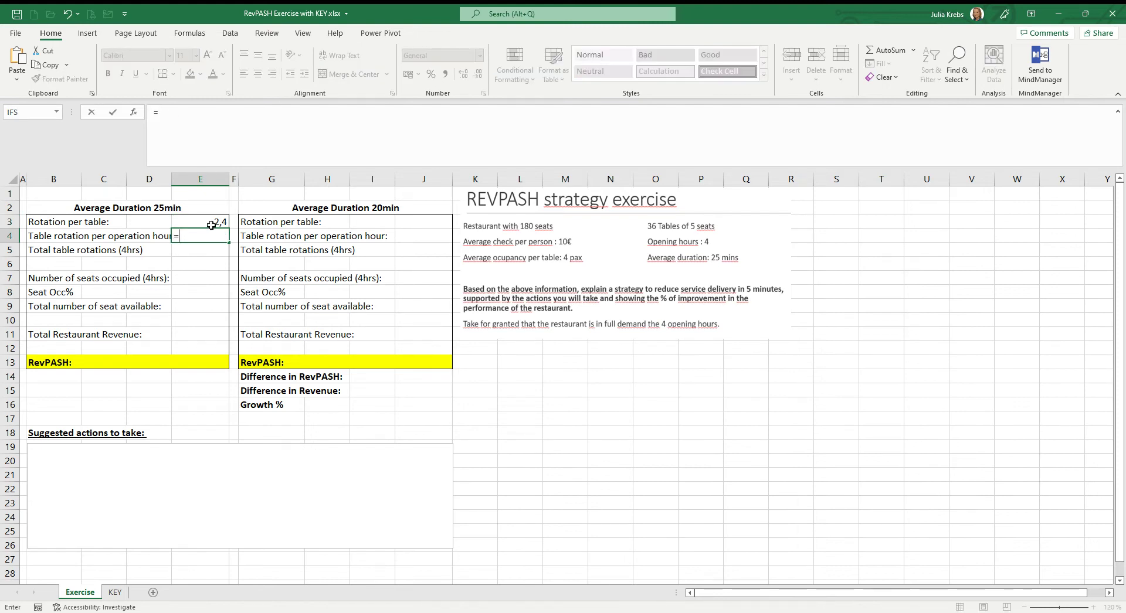
pyautogui.click(210, 224)
pyautogui.write('*36')
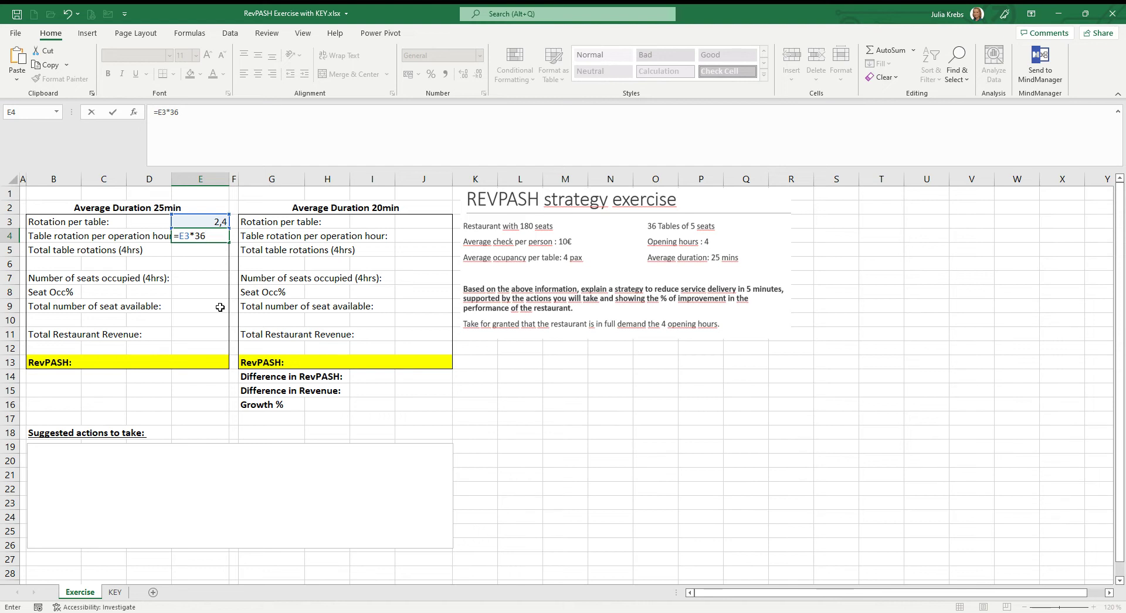
pyautogui.press('Return')
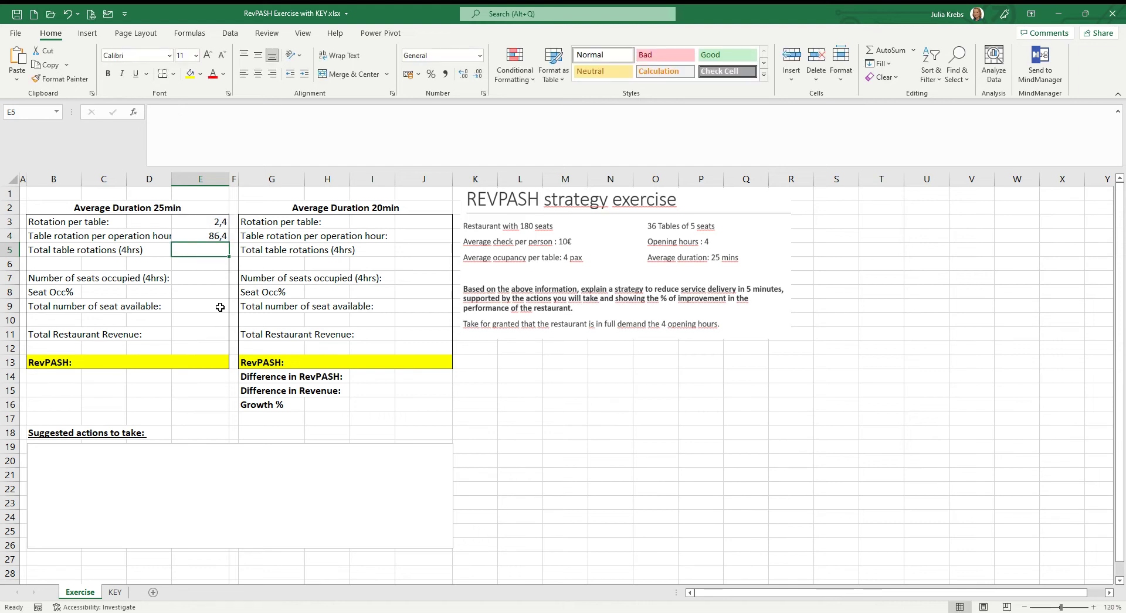
pyautogui.write('=')
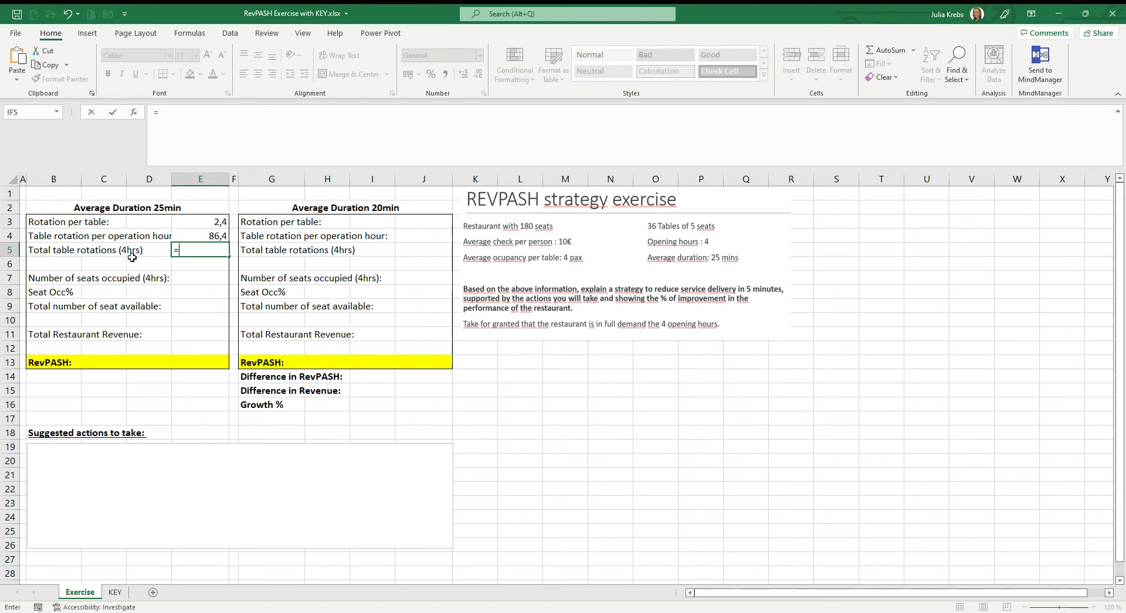
pyautogui.click(208, 236)
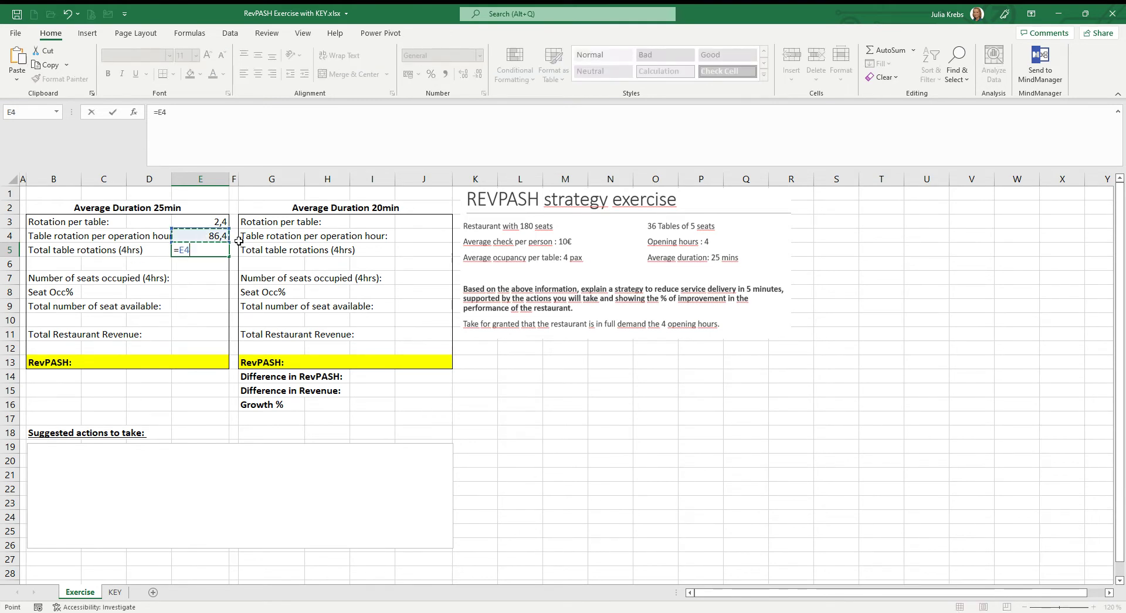
pyautogui.write('*4')
pyautogui.press('Return')
pyautogui.click(63, 249)
pyautogui.moveTo(64, 250); pyautogui.dragTo(211, 250)
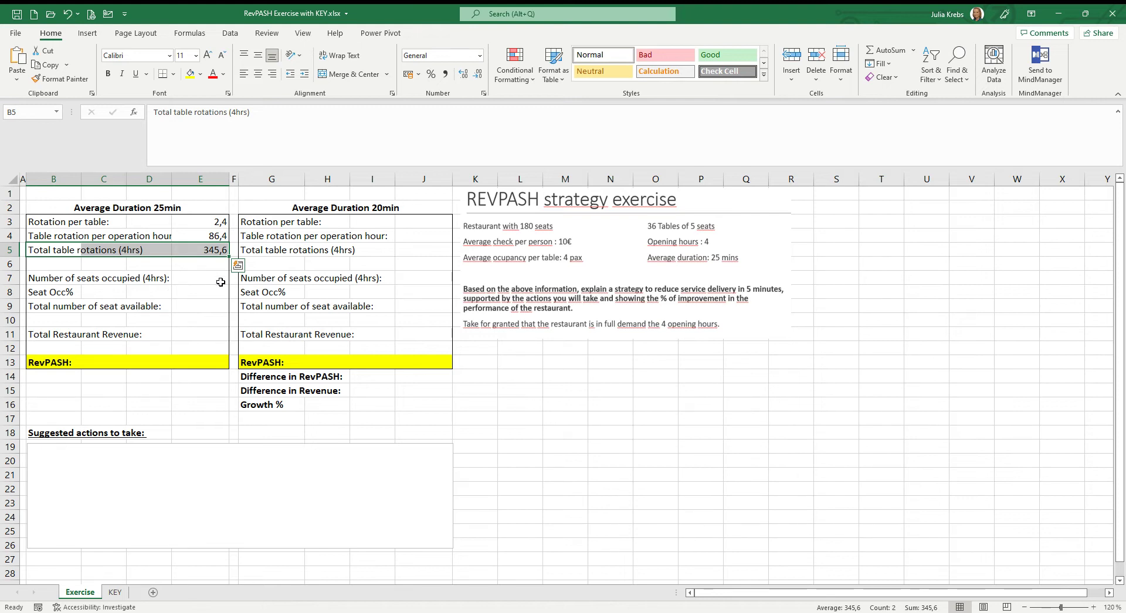
# - Enter =E5*4 in E7 for 1382.4 seats occupied
pyautogui.click(221, 280)
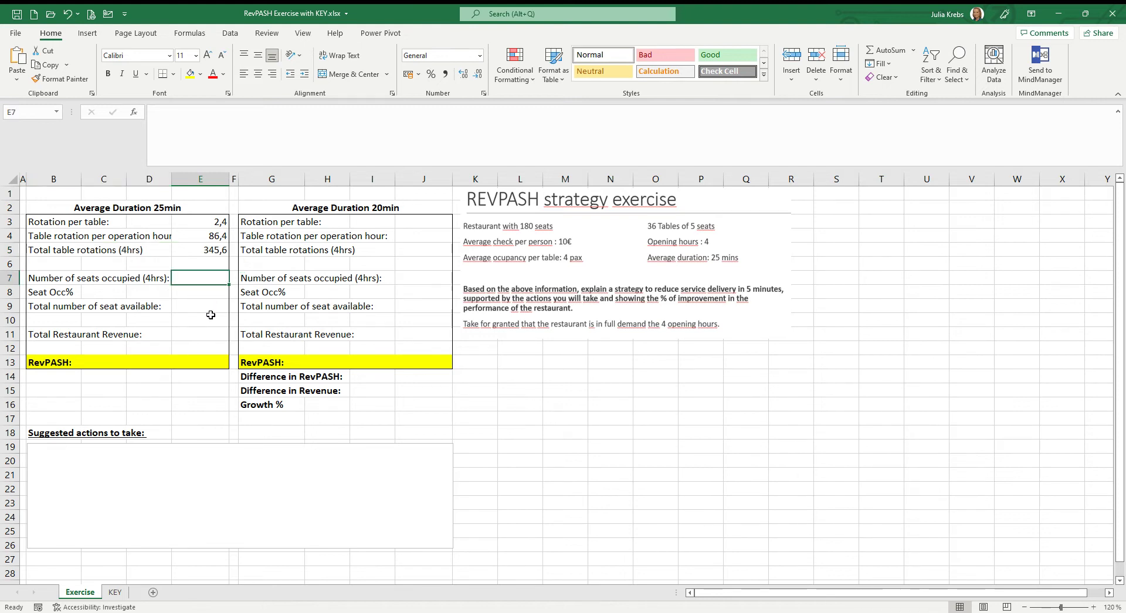
pyautogui.write('=')
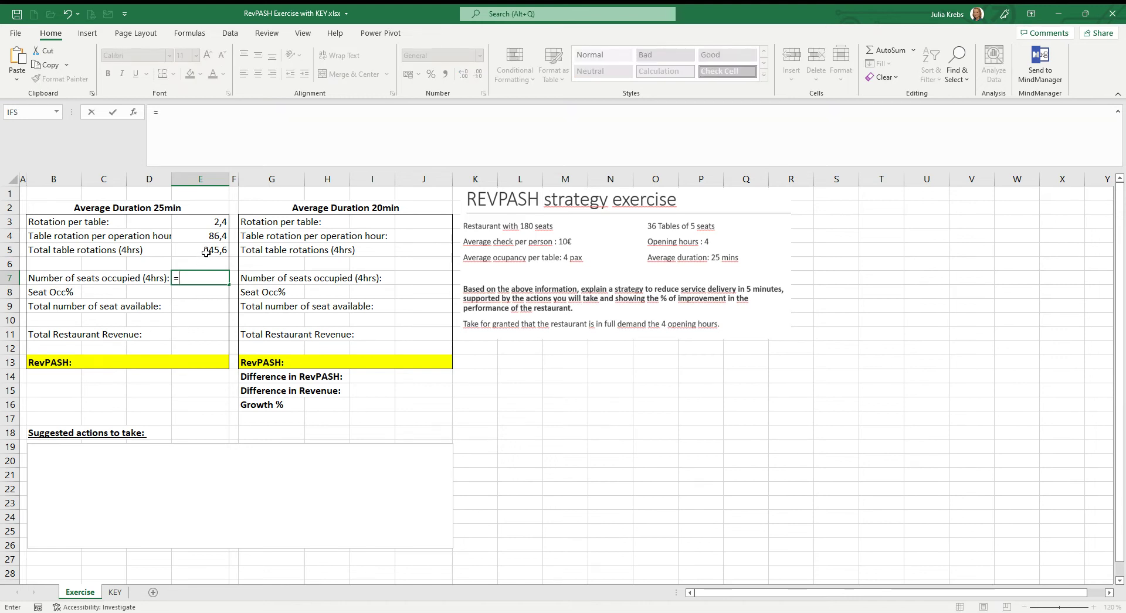
pyautogui.click(206, 252)
pyautogui.write('*')
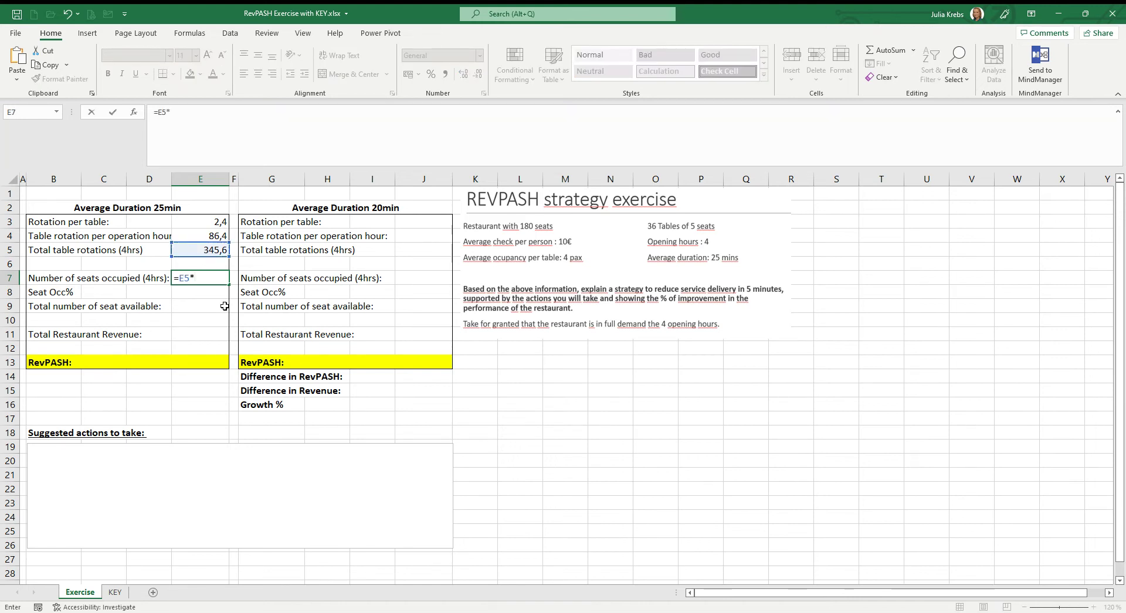
pyautogui.write('4')
pyautogui.press('Return')
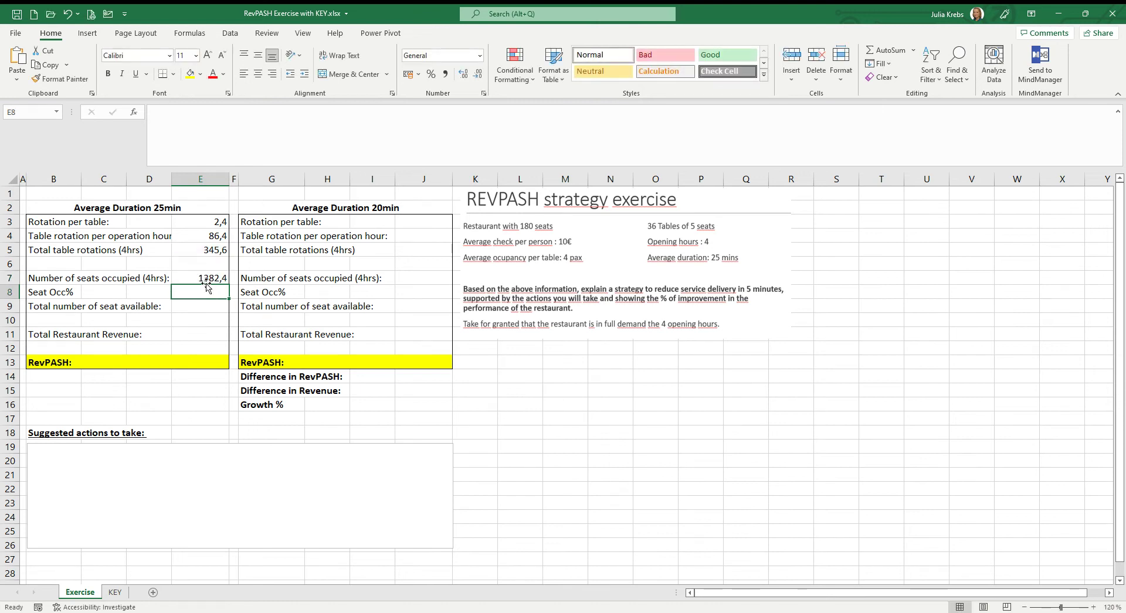
pyautogui.click(206, 279)
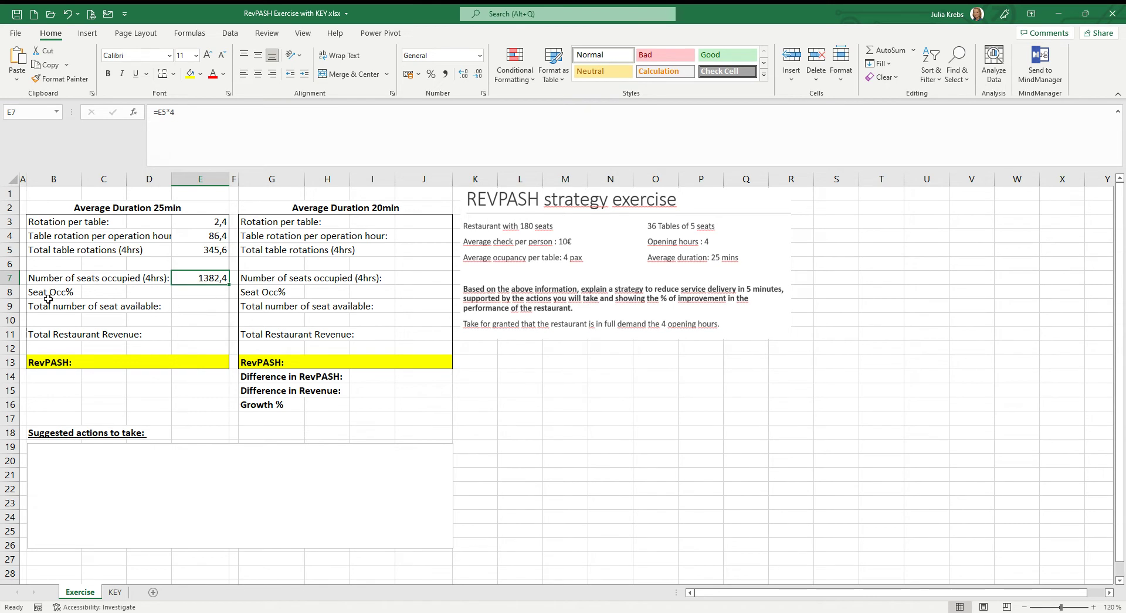
# - Enter =180*4 in E9 for 720 seats available
pyautogui.moveTo(48, 304); pyautogui.dragTo(226, 304)
pyautogui.click(194, 306)
pyautogui.write('=180*4')
pyautogui.press('Return')
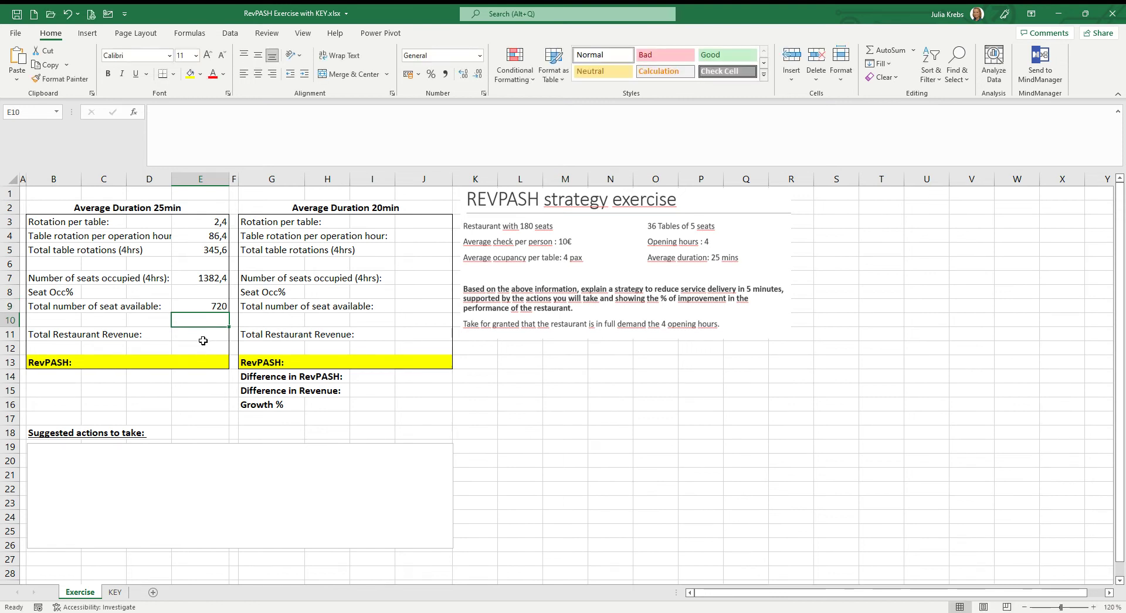
pyautogui.click(201, 305)
# - Enter =E7/E9 in E8 for a seat occupancy of 1.92
pyautogui.click(207, 292)
pyautogui.write('=')
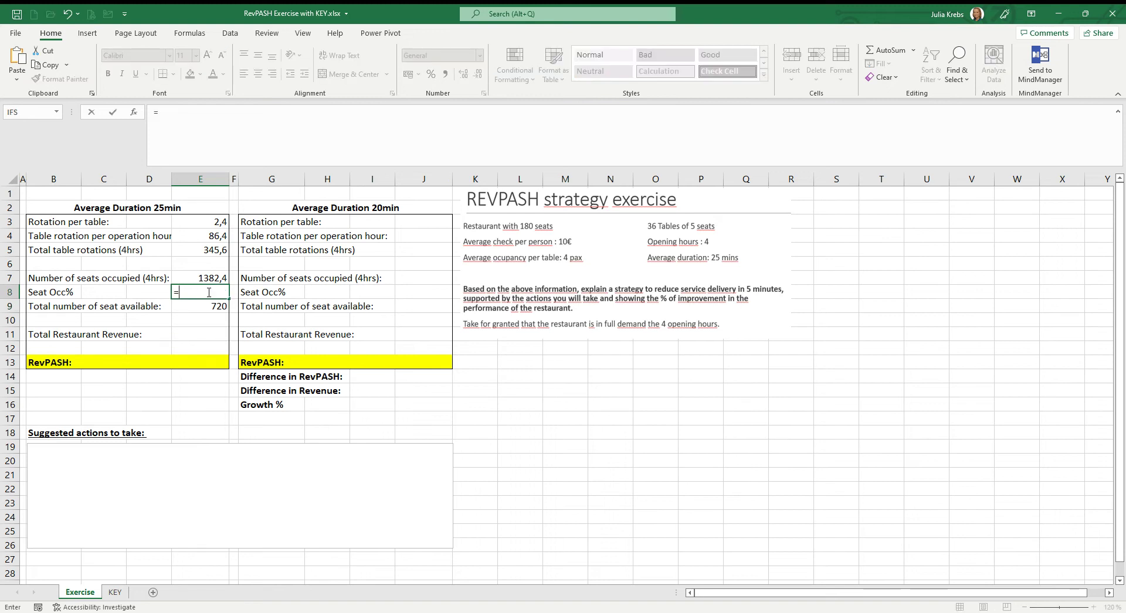
pyautogui.click(207, 277)
pyautogui.write('/')
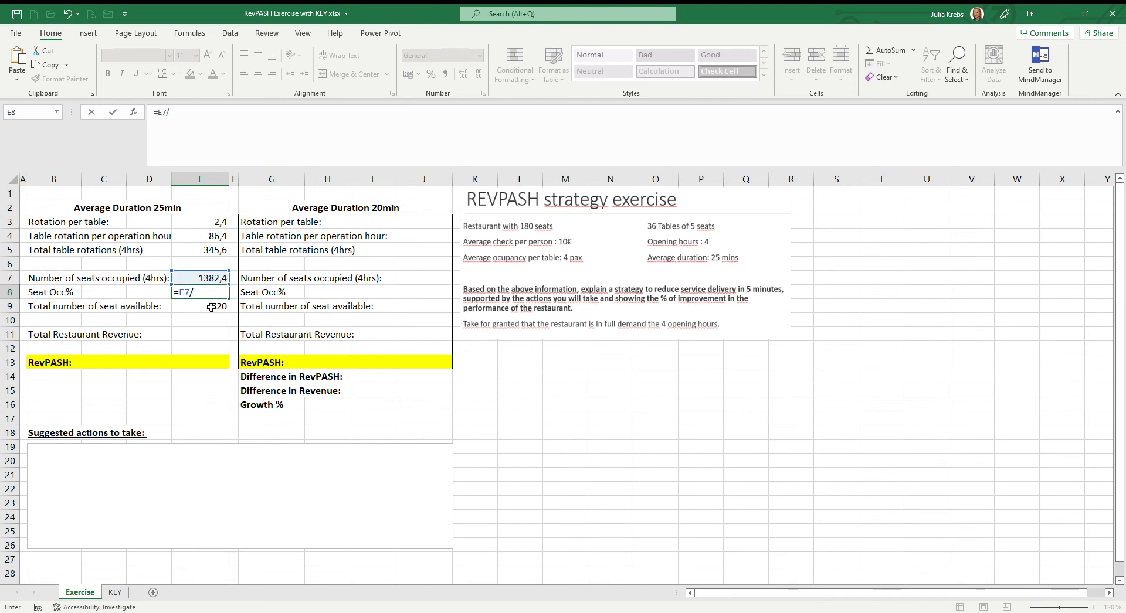
pyautogui.click(212, 305)
pyautogui.press('Return')
pyautogui.click(211, 294)
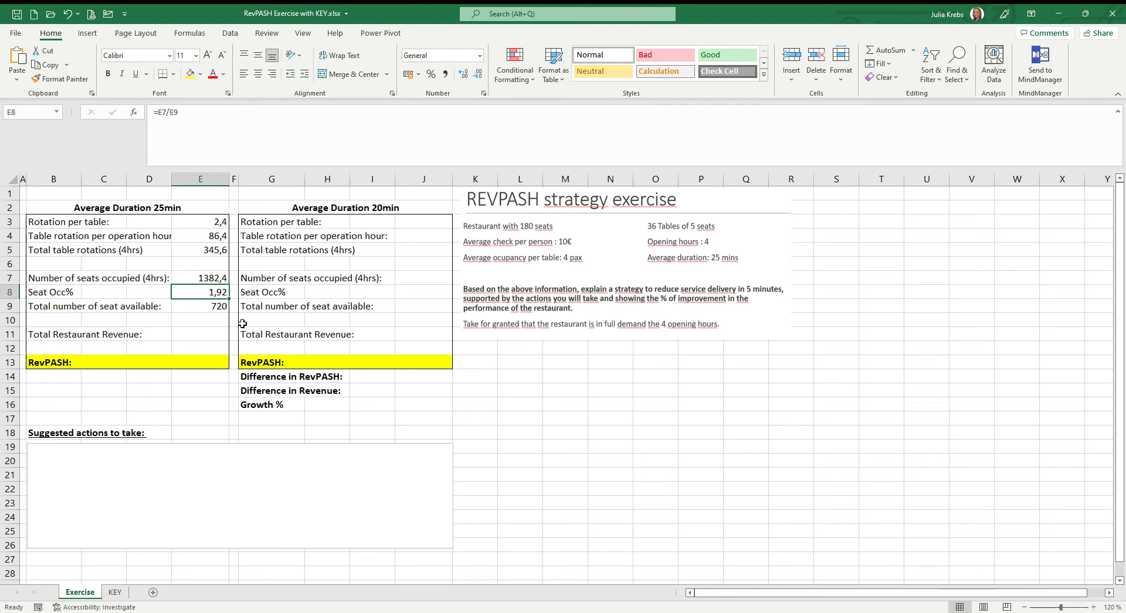
# - Enter =E7*10 in E11 for total restaurant revenue of 13,824 €
pyautogui.click(202, 331)
pyautogui.write('=')
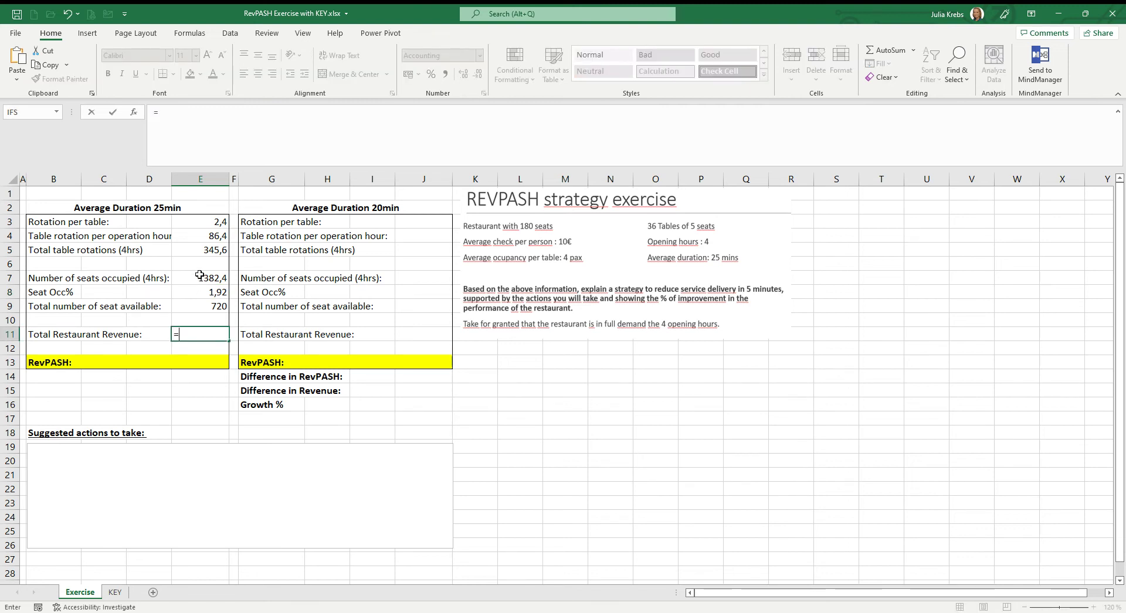
pyautogui.click(200, 274)
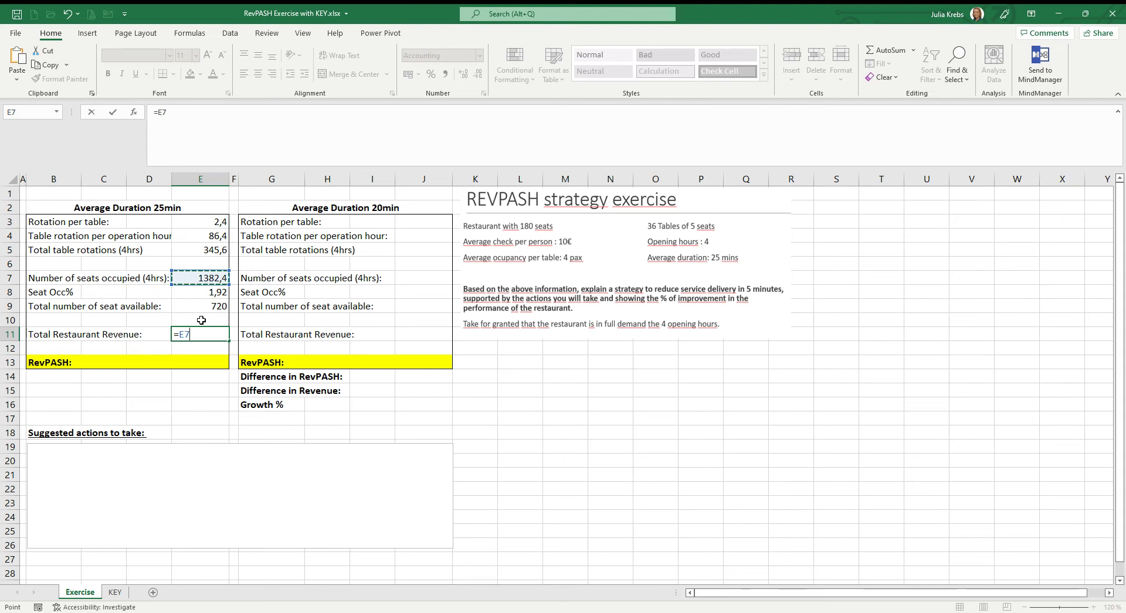
pyautogui.write('*')
pyautogui.write('10')
pyautogui.press('Return')
pyautogui.click(223, 337)
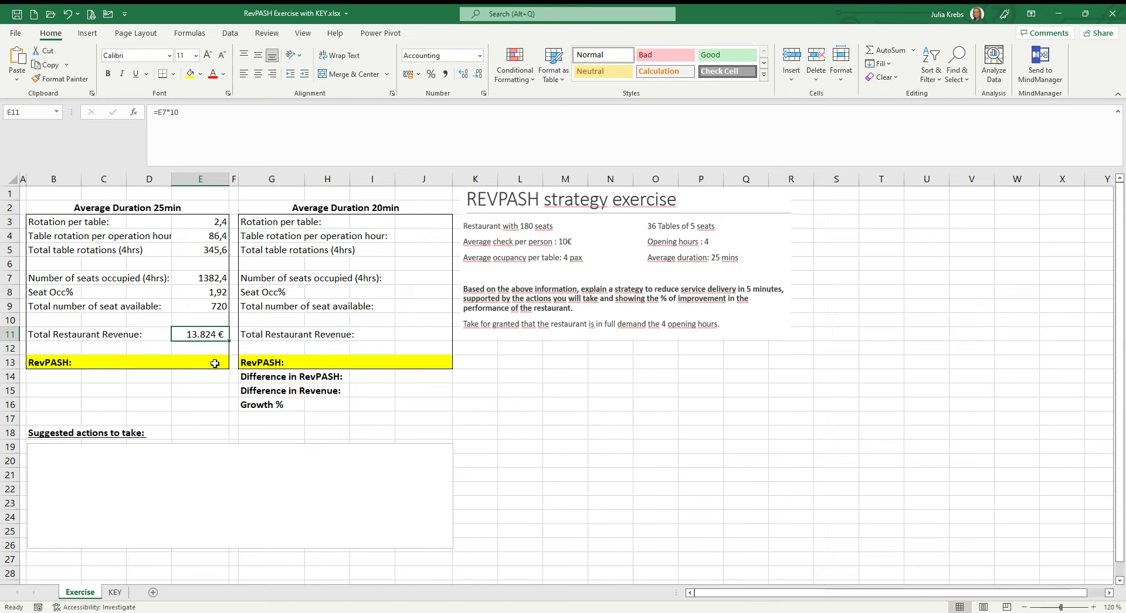
# - Enter =E11/E9 in E13 for a RevPASH of 19.20 €
pyautogui.click(213, 362)
pyautogui.write('=')
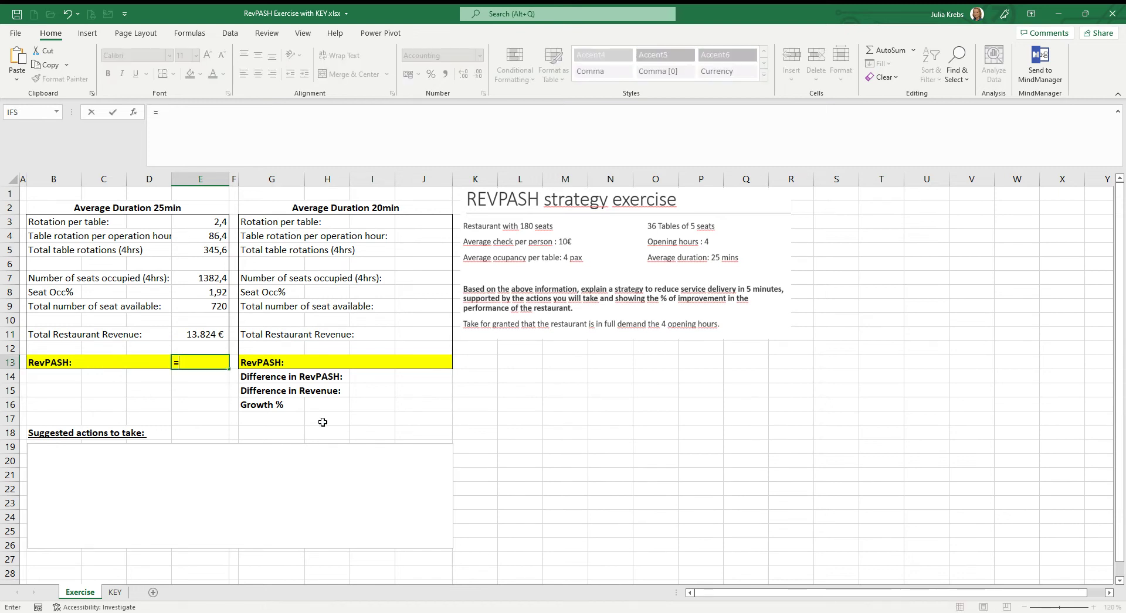
pyautogui.click(205, 337)
pyautogui.write('/')
pyautogui.click(215, 307)
pyautogui.press('Return')
# - Add a =E8*10 cross-check in E14 confirming 19.2
pyautogui.write('=')
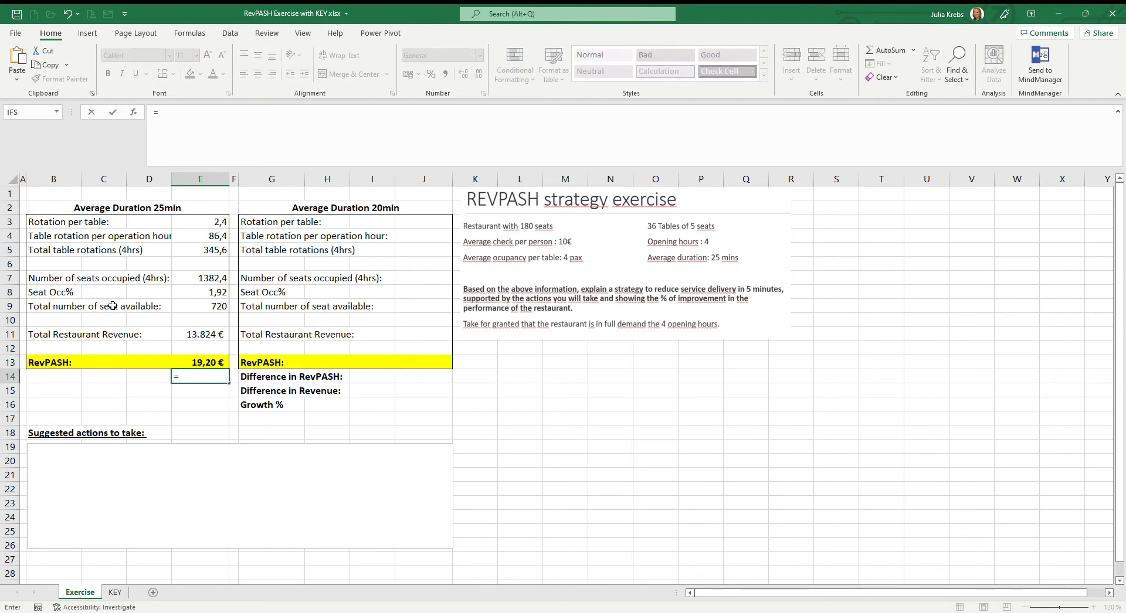
pyautogui.click(192, 293)
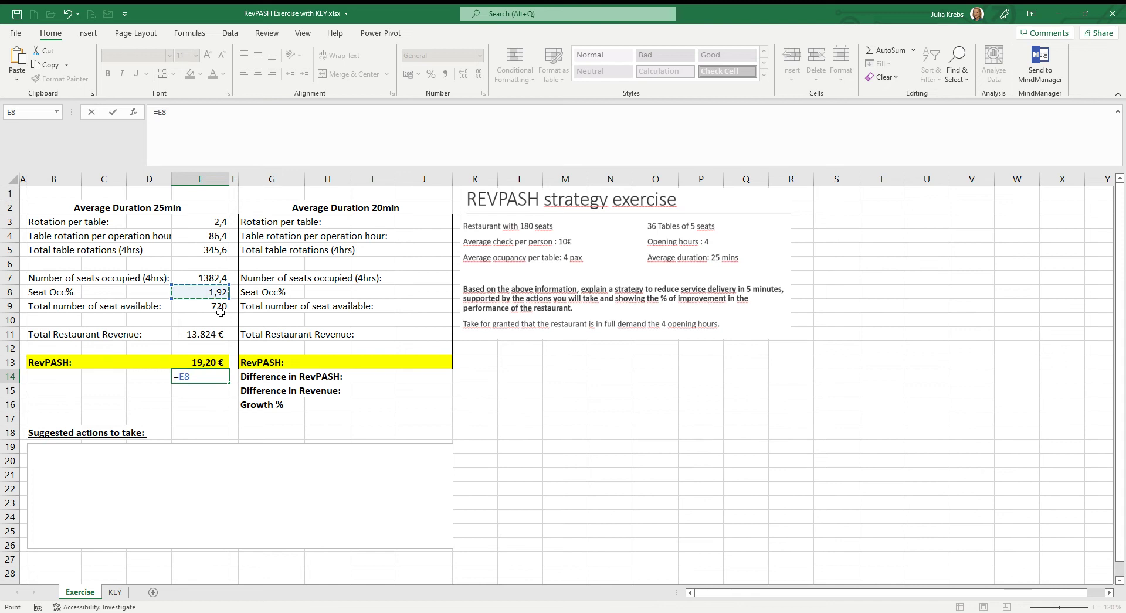
pyautogui.write('*10')
pyautogui.press('Return')
pyautogui.click(212, 352)
pyautogui.click(206, 373)
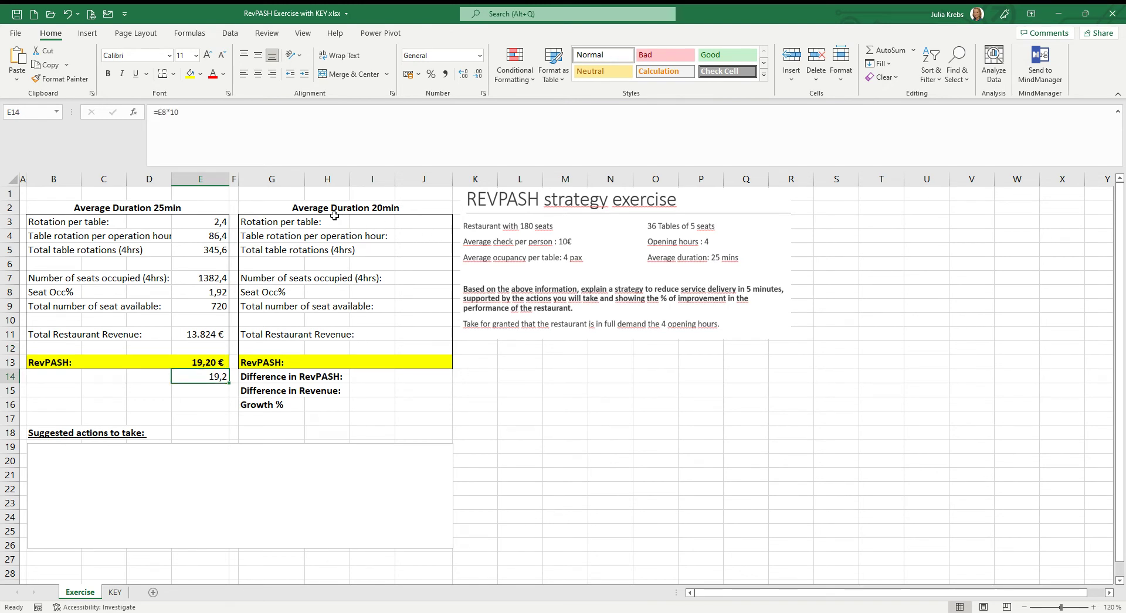
# - Enter =60/20 in J3 for 3 rotations per table in the 20-minute table
pyautogui.moveTo(312, 208)
pyautogui.mouseDown()
pyautogui.moveTo(375, 227)
pyautogui.moveTo(435, 366)
pyautogui.mouseUp()
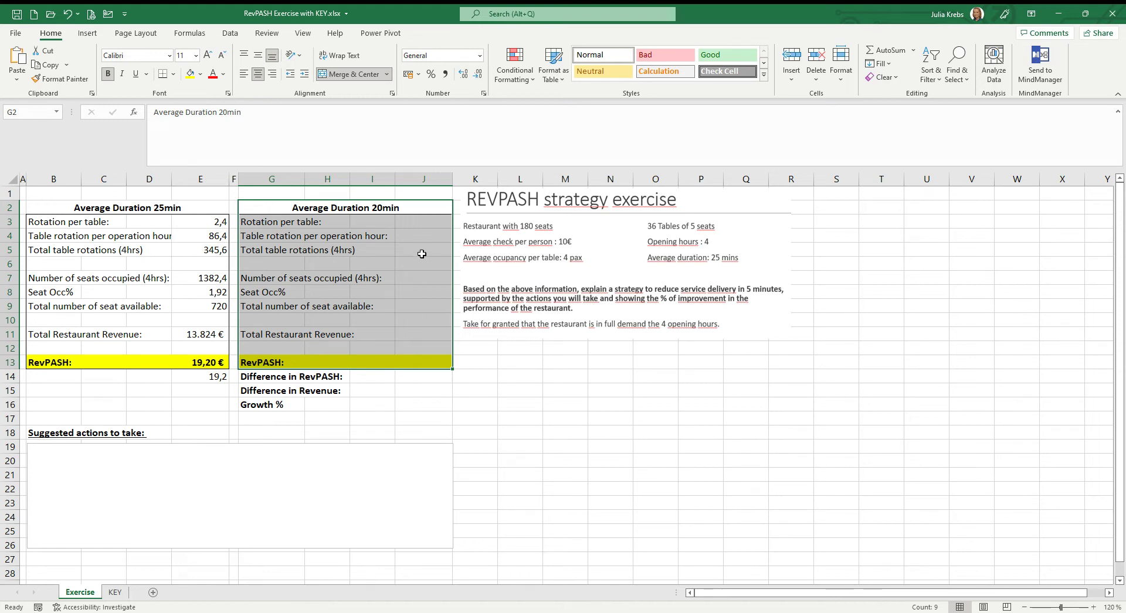
pyautogui.click(419, 219)
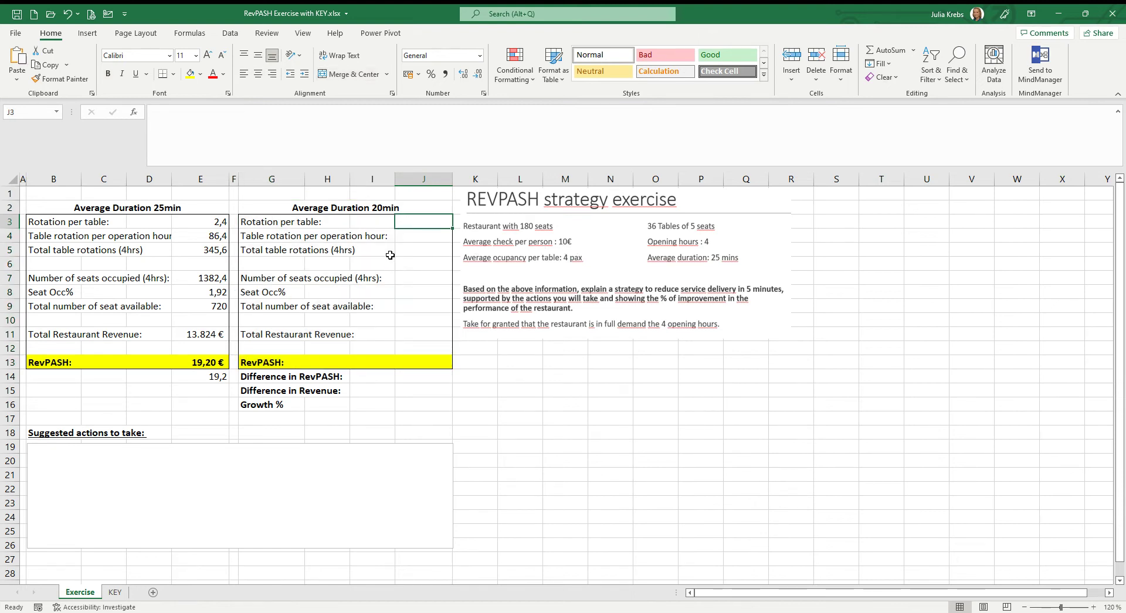
pyautogui.write('=60/20')
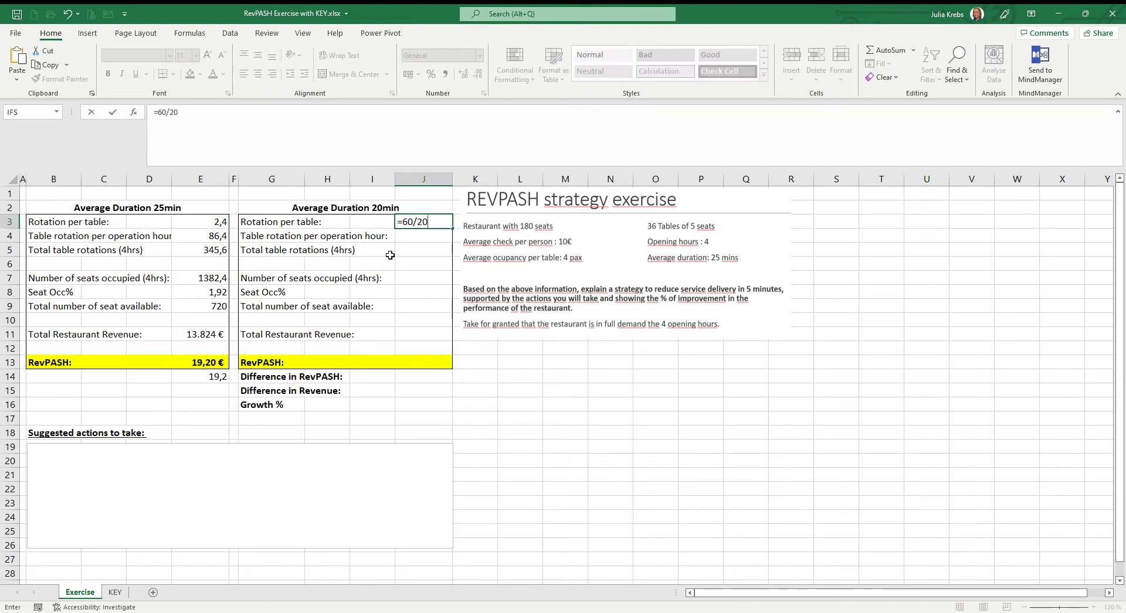
pyautogui.press('Return')
# - Calculate 108 rotations per hour (=J3*36) and 432 total rotations (=J4*4)
pyautogui.write('=')
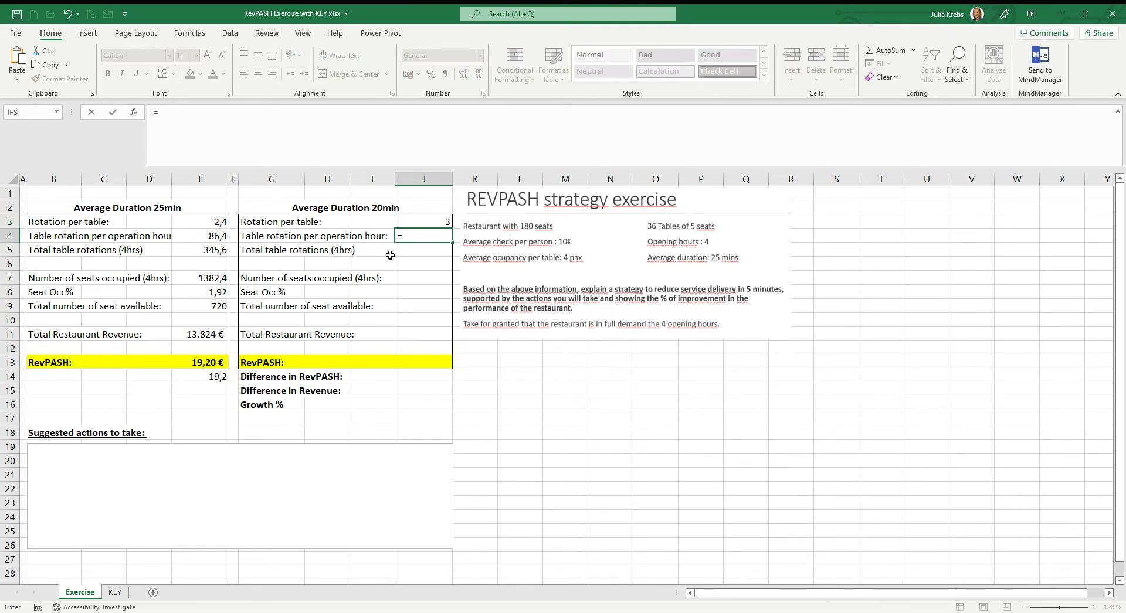
pyautogui.click(418, 221)
pyautogui.write('*36')
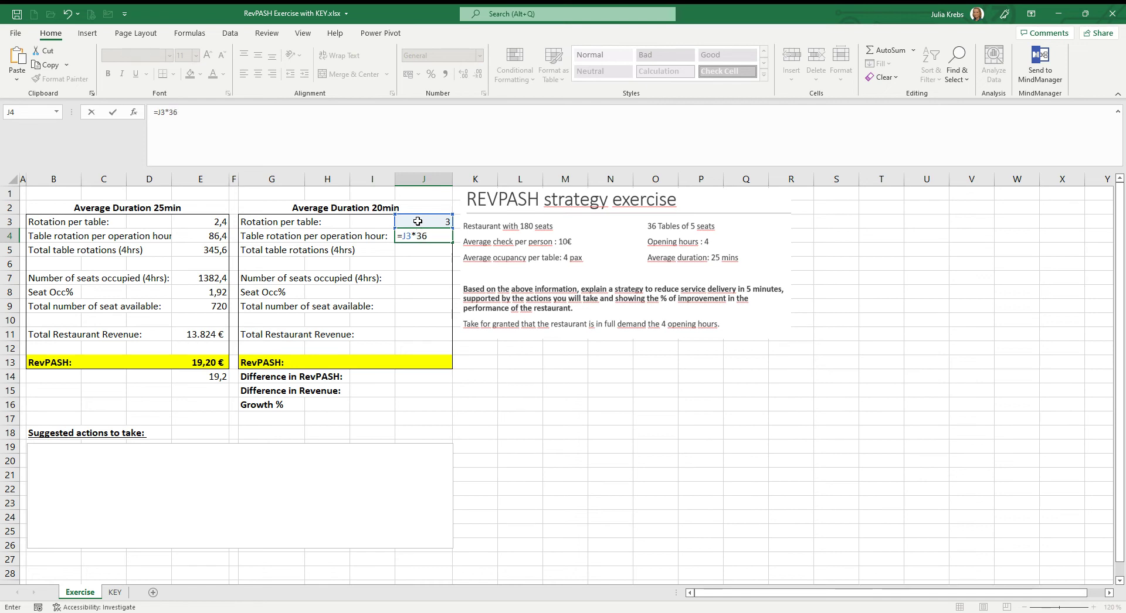
pyautogui.press('Return')
pyautogui.write('=')
pyautogui.click(424, 230)
pyautogui.write('*4')
pyautogui.press('Return')
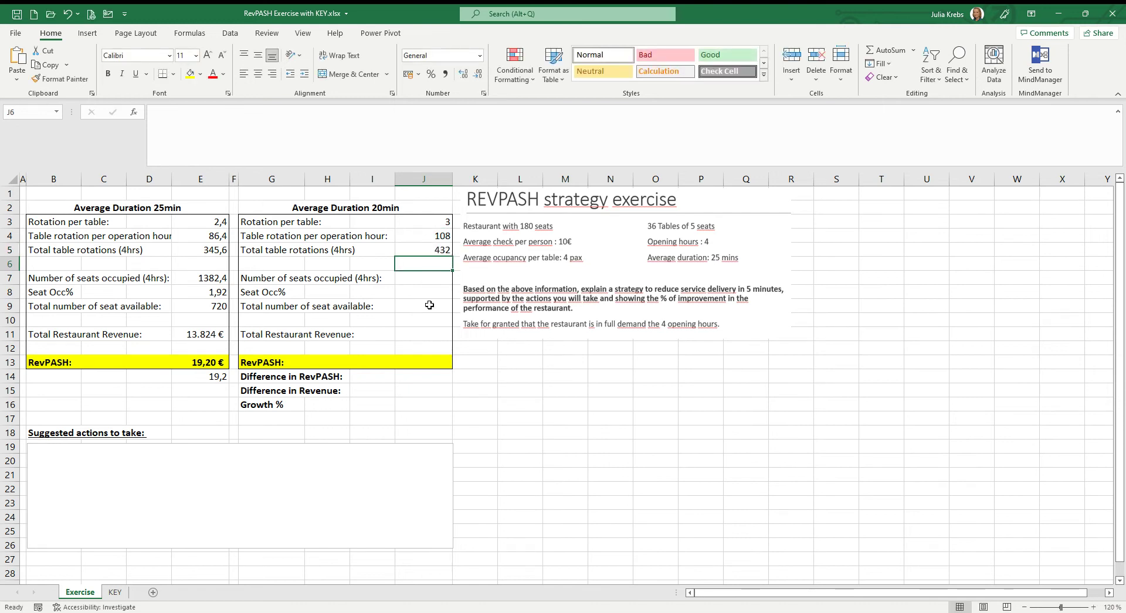
# - Set J9 to =E9 for 720 seats available
pyautogui.click(421, 308)
pyautogui.write('=')
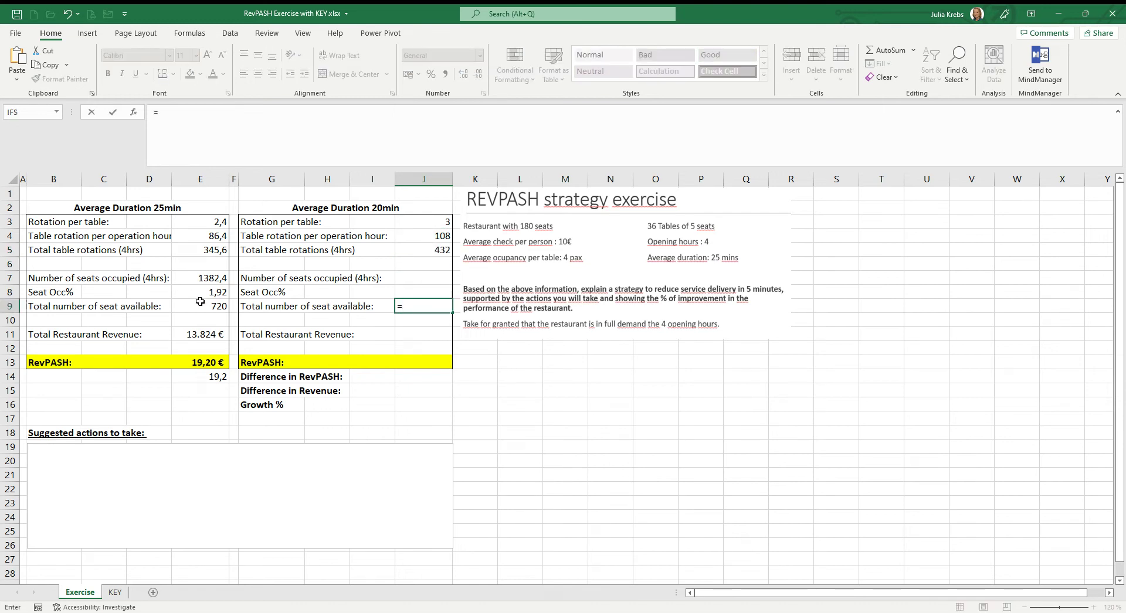
pyautogui.click(202, 301)
pyautogui.press('Return')
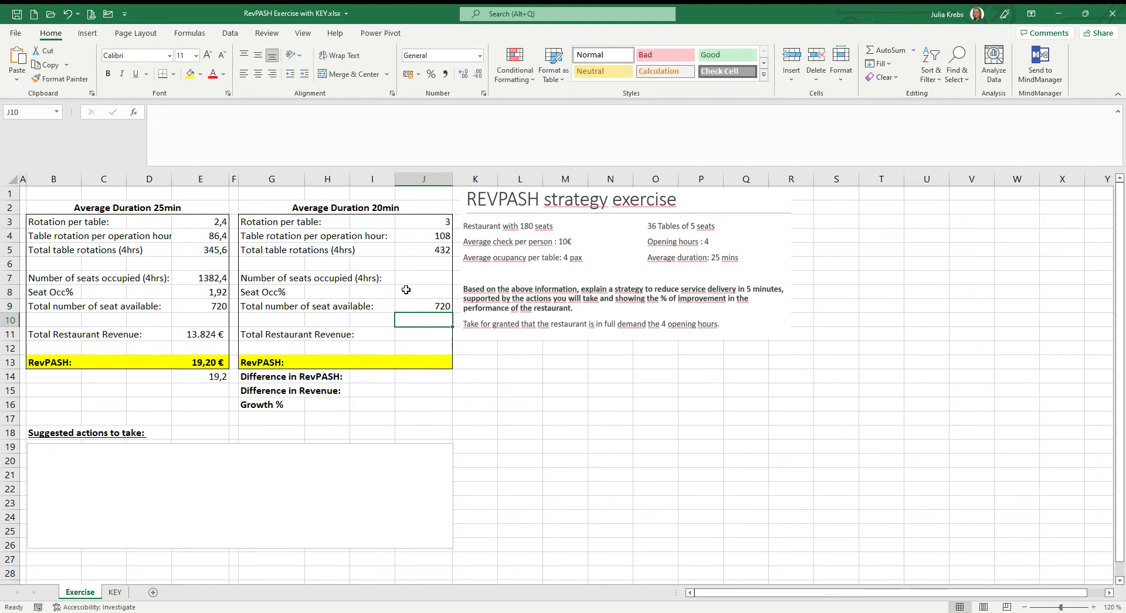
# - Enter =J5*4 in J7 for 1728 seats occupied
pyautogui.click(411, 280)
pyautogui.write('=')
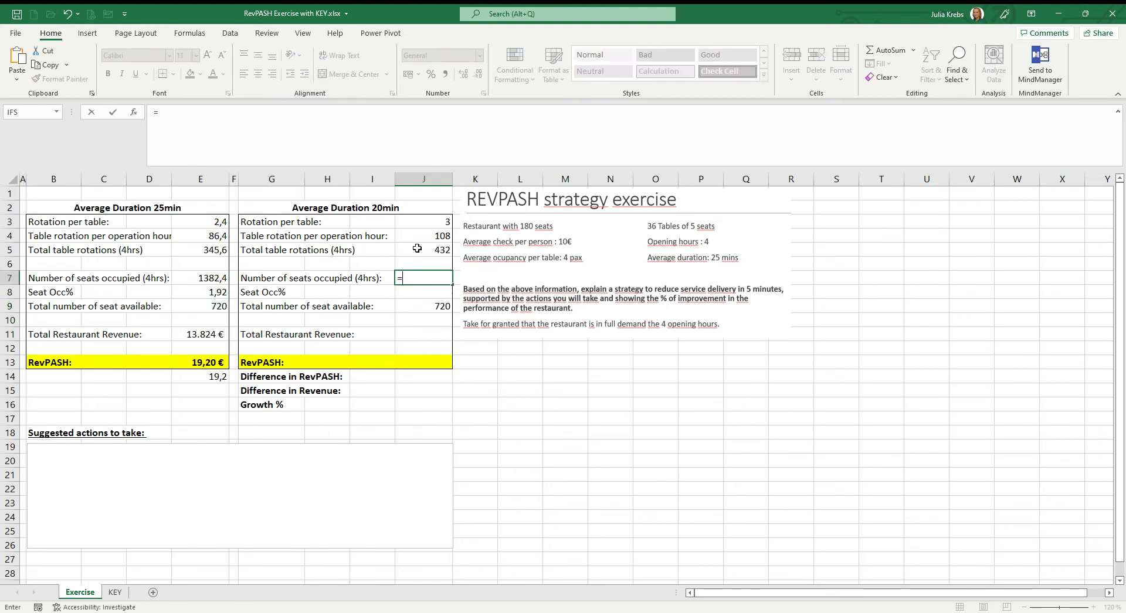
pyautogui.click(416, 249)
pyautogui.write('*4')
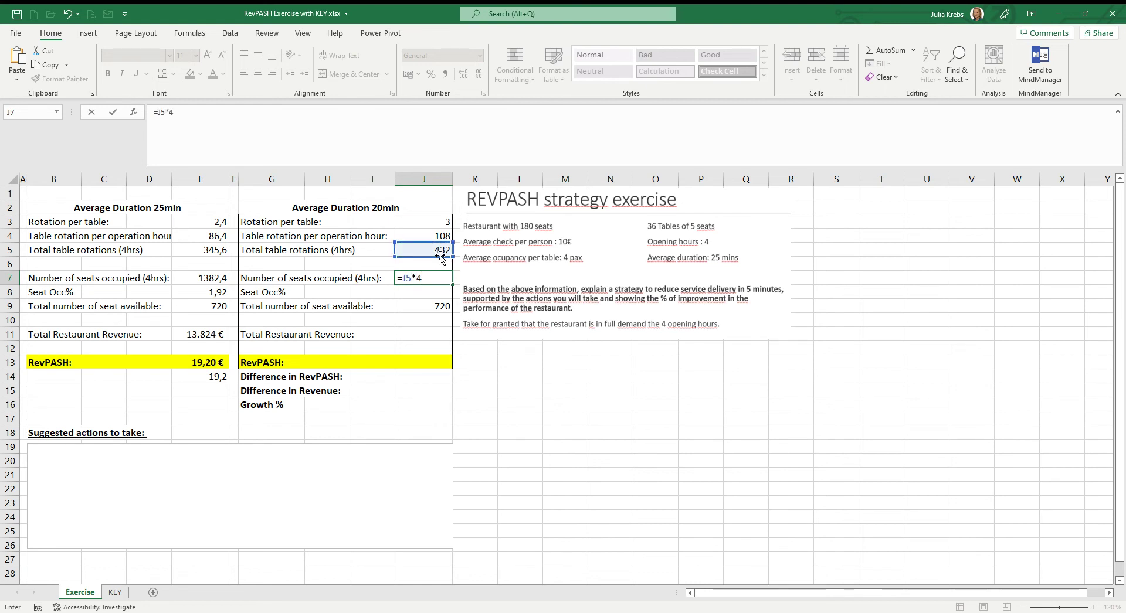
pyautogui.hotkey('ctrl', 'Return')
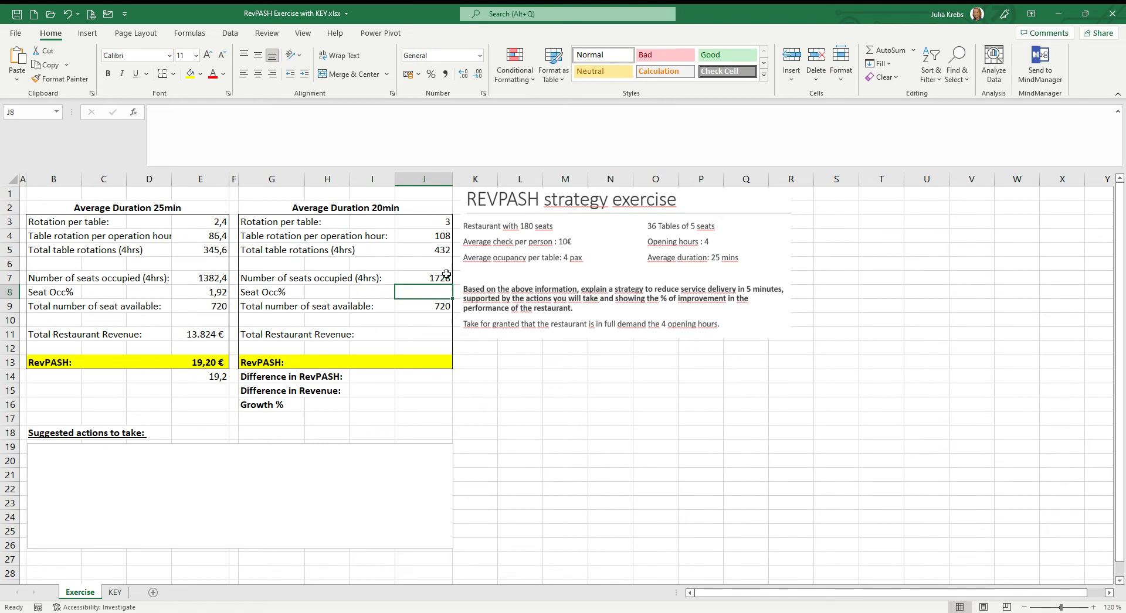
pyautogui.click(203, 280)
pyautogui.click(413, 285)
# - Enter =J7/J9 in J8 for a seat occupancy of 2.4
pyautogui.click(413, 294)
pyautogui.write('=')
pyautogui.click(440, 279)
pyautogui.write('/')
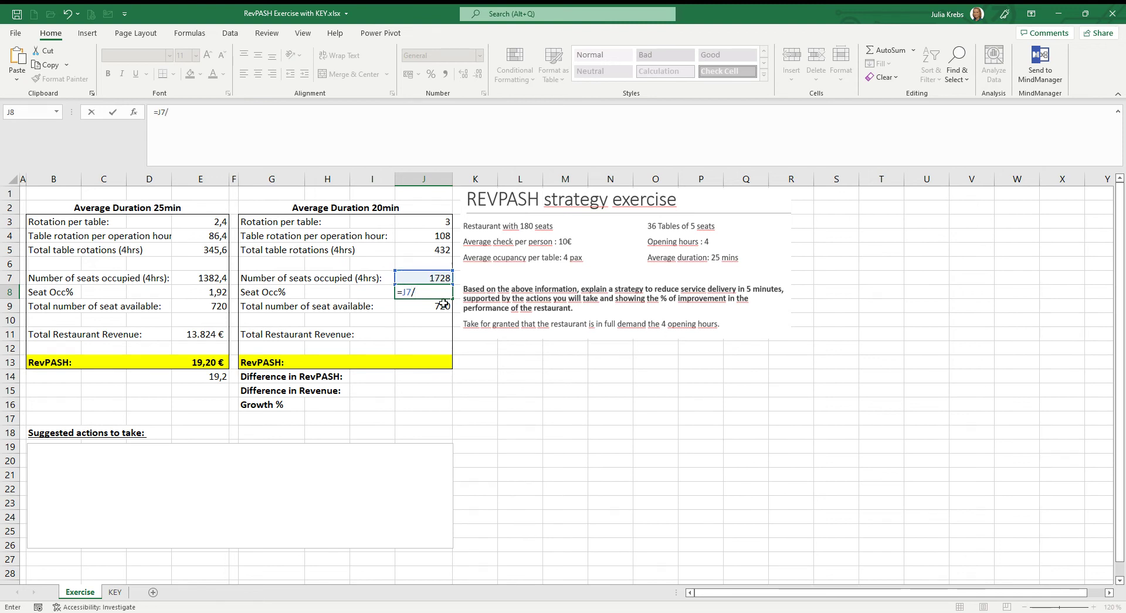
pyautogui.click(444, 304)
pyautogui.press('Return')
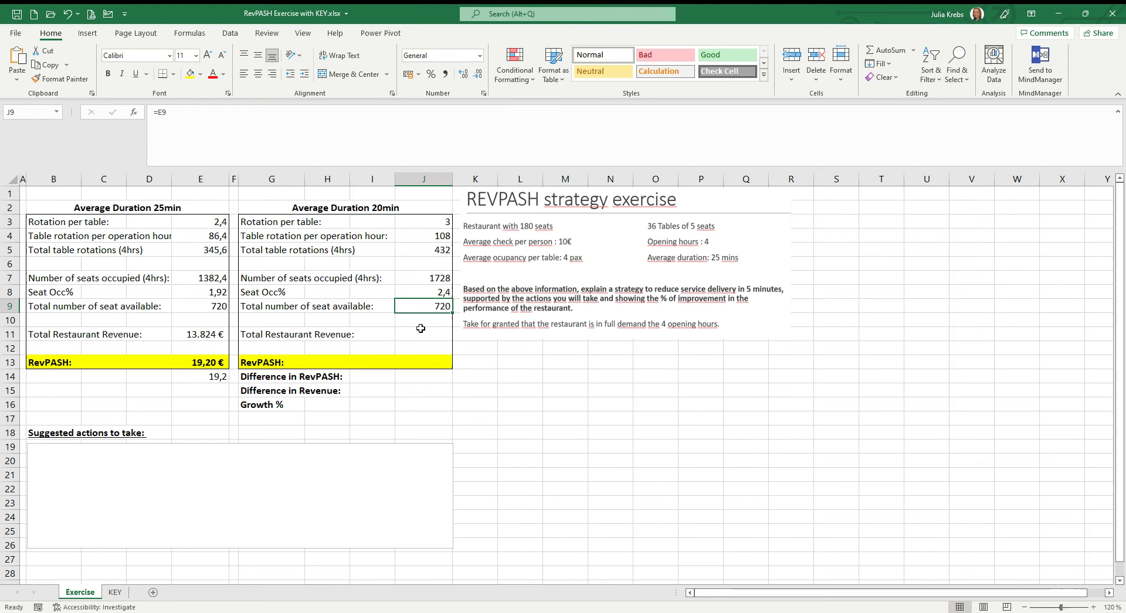
# - Enter =J7*10 in J11 for a 20-minute total revenue of 17,280 €
pyautogui.click(421, 334)
pyautogui.write('=')
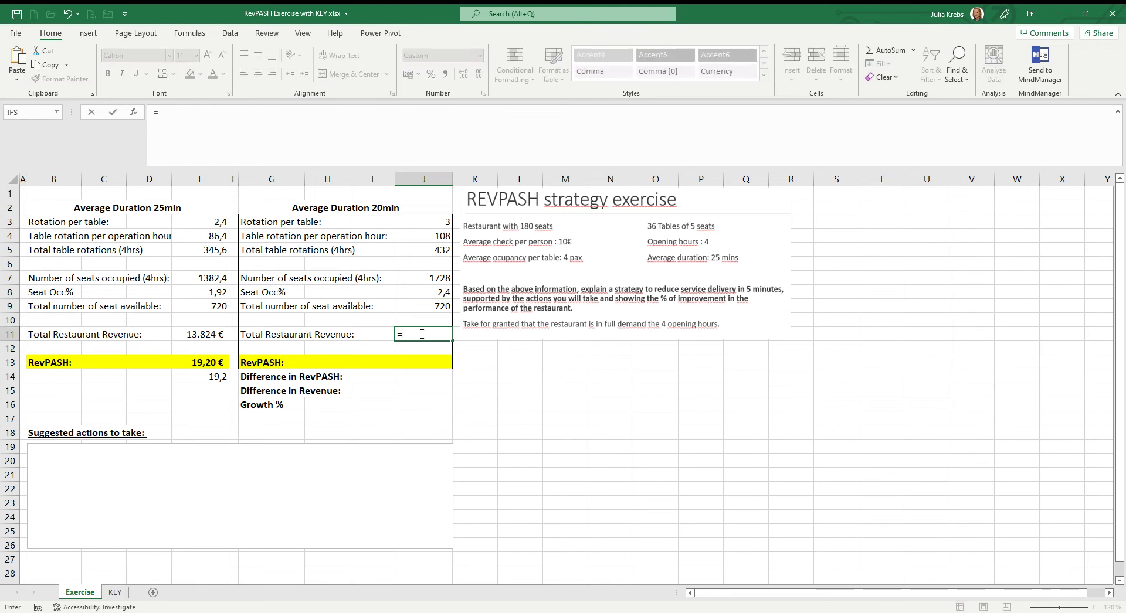
pyautogui.click(424, 277)
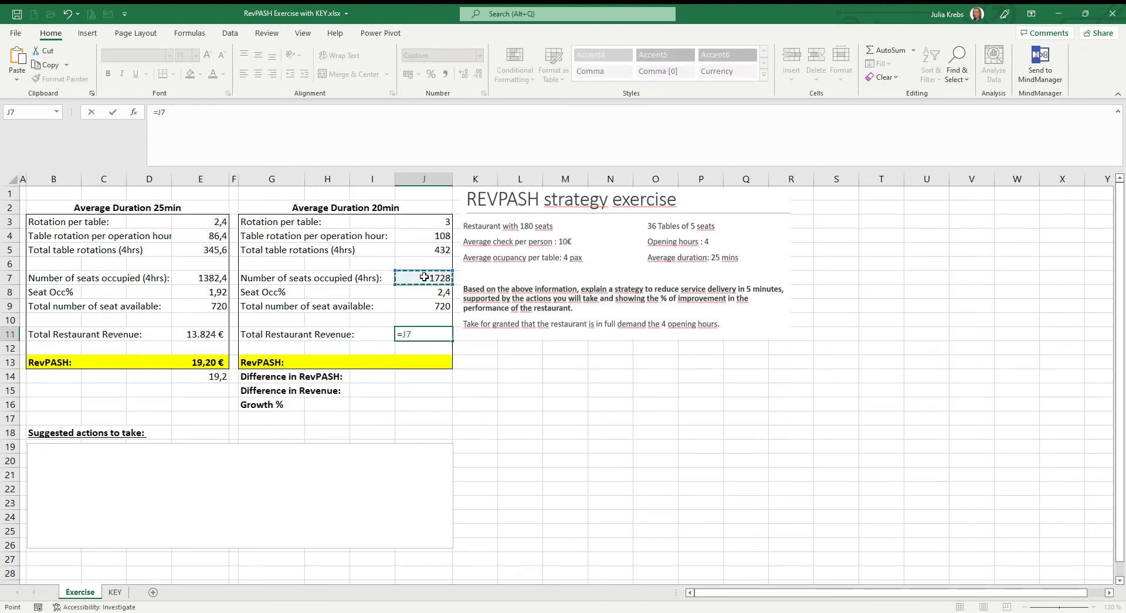
pyautogui.write('*10')
pyautogui.press('Return')
pyautogui.click(424, 339)
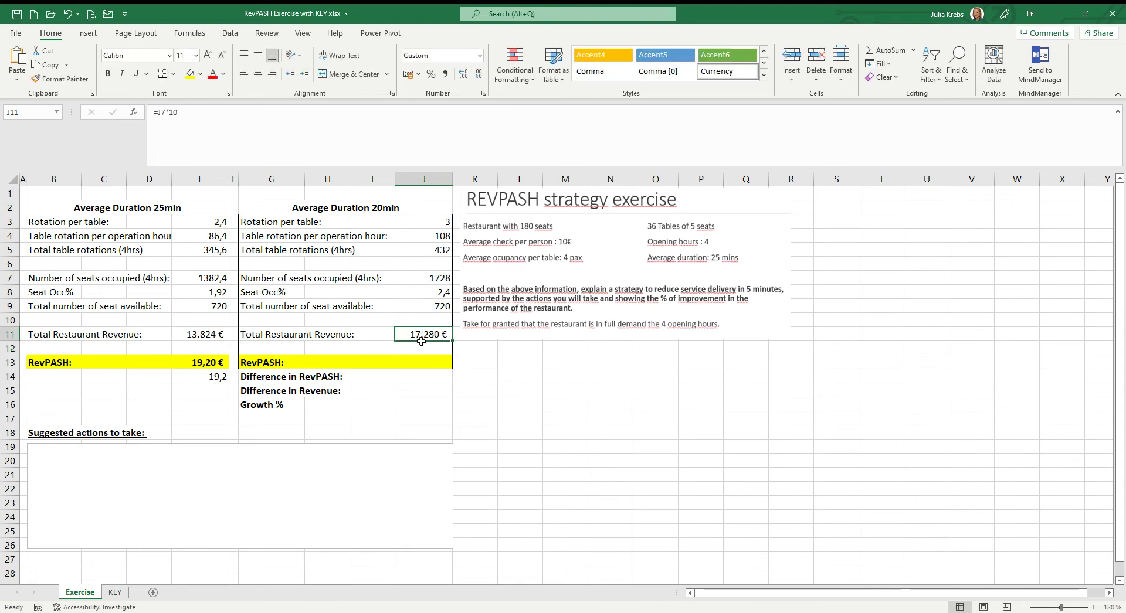
pyautogui.click(193, 331)
pyautogui.click(410, 337)
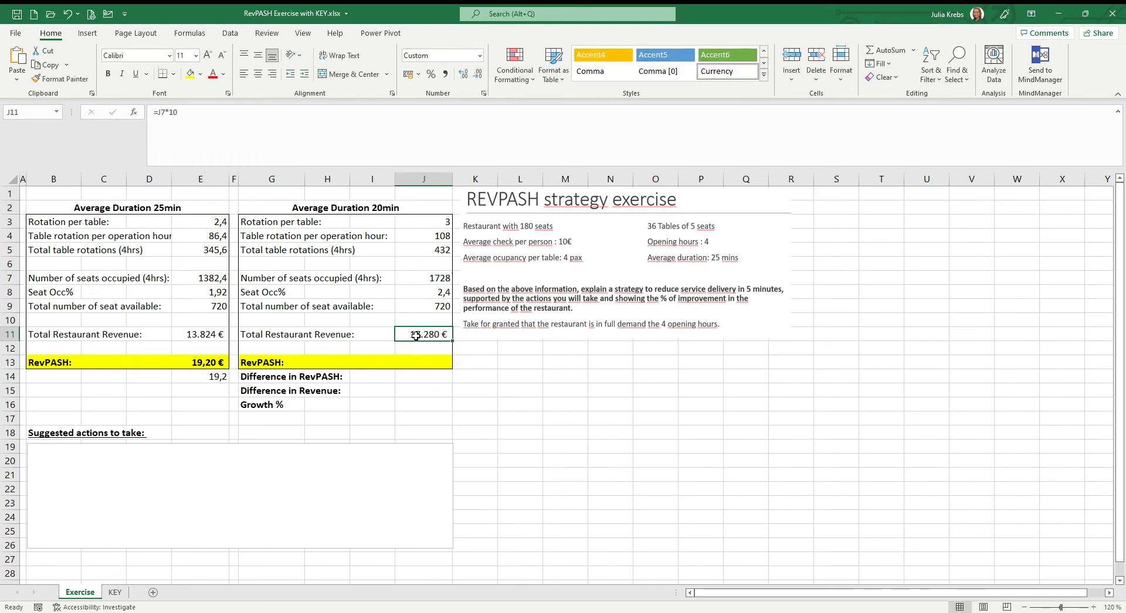
# - Enter =J11/J9 in J13 for a RevPASH of 24.00 €
pyautogui.click(425, 364)
pyautogui.write('=')
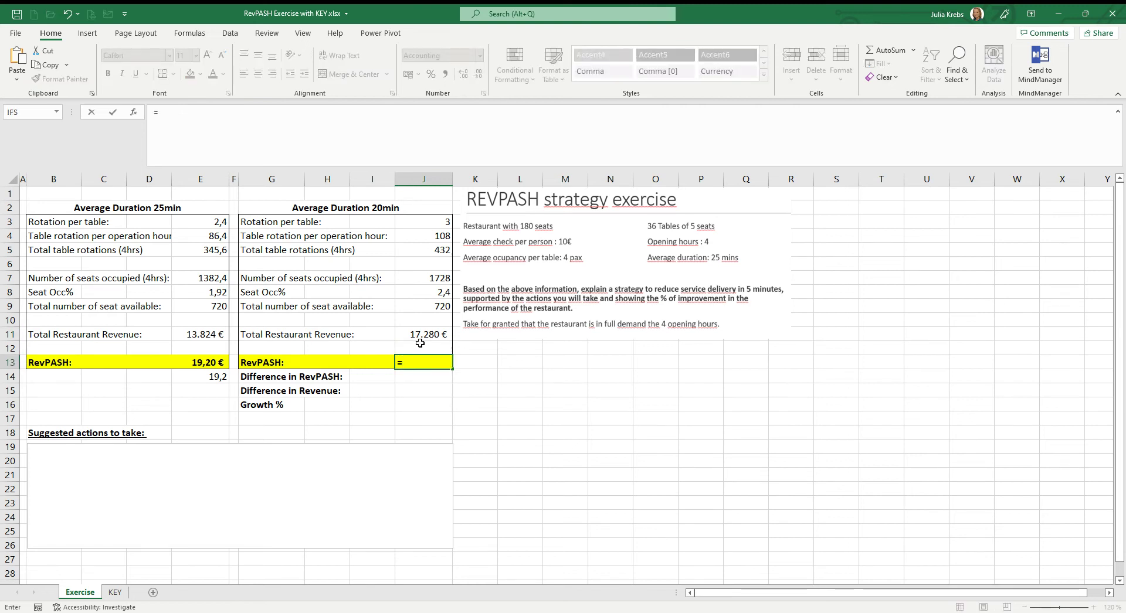
pyautogui.click(420, 343)
pyautogui.write('/')
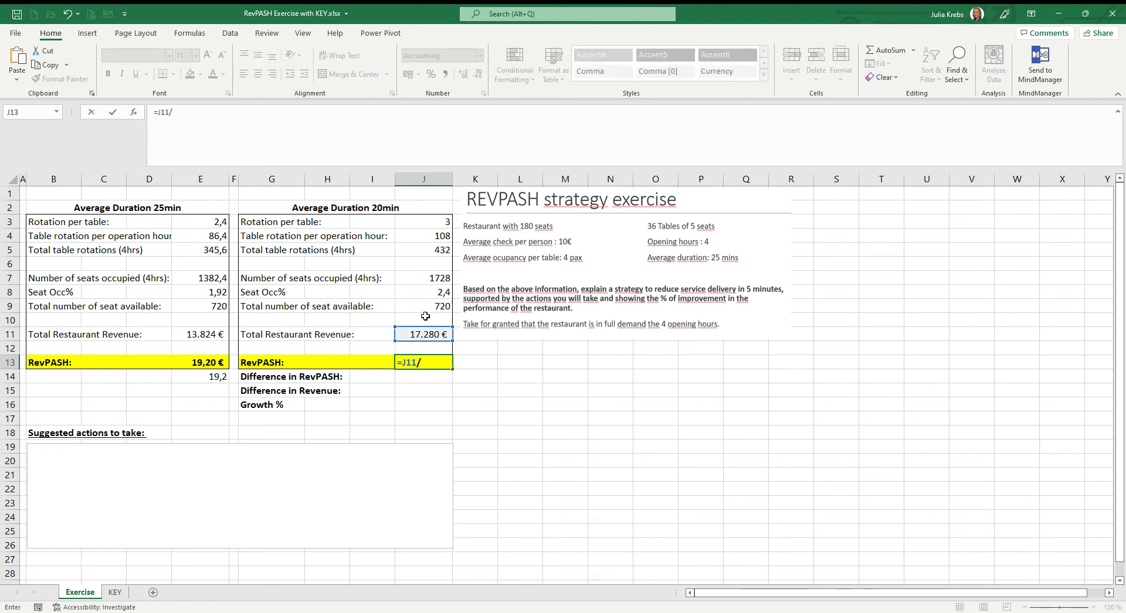
pyautogui.click(425, 307)
pyautogui.press('Return')
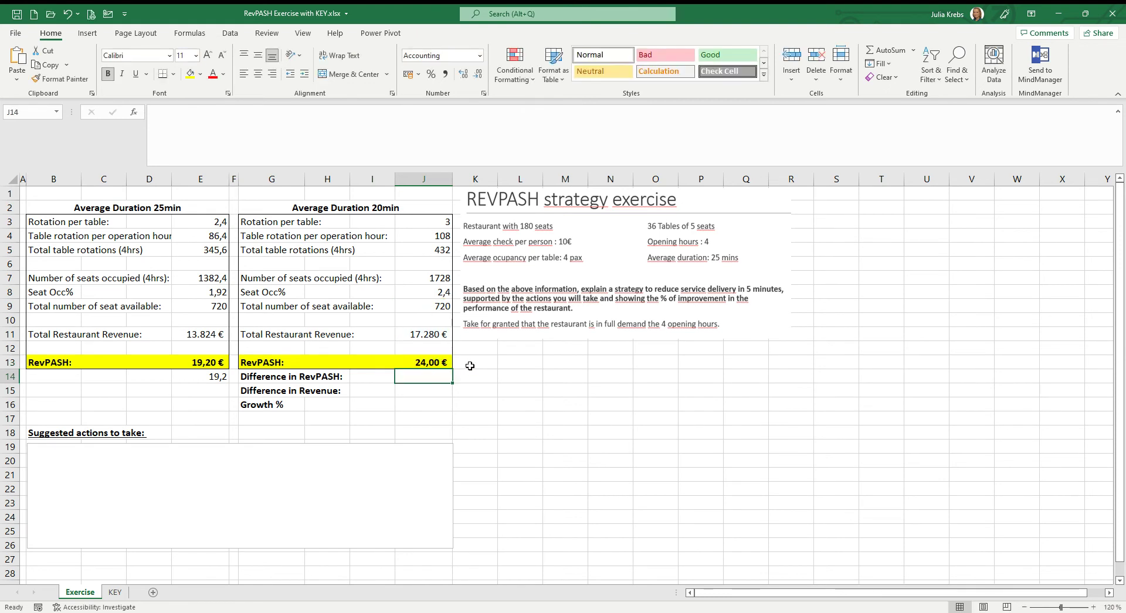
# - Add a =J8*10 check in K13 giving 24
pyautogui.click(470, 366)
pyautogui.write('=')
pyautogui.click(448, 296)
pyautogui.write('*10')
pyautogui.press('Return')
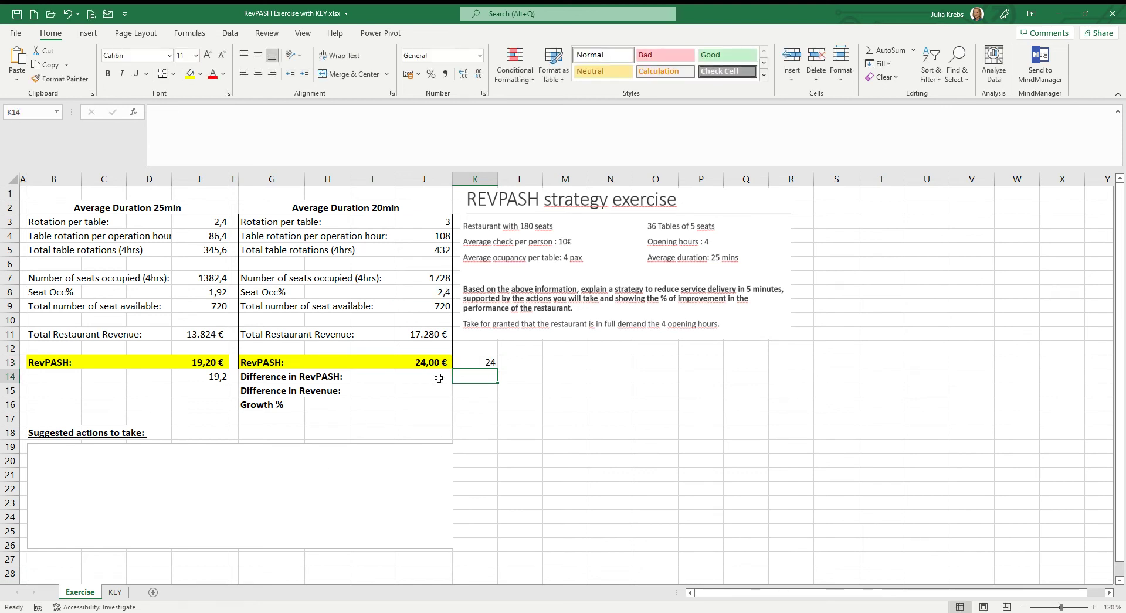
# - Enter =J13-E13 in J14 for a 4.80 € RevPASH difference
pyautogui.click(438, 378)
pyautogui.write('=')
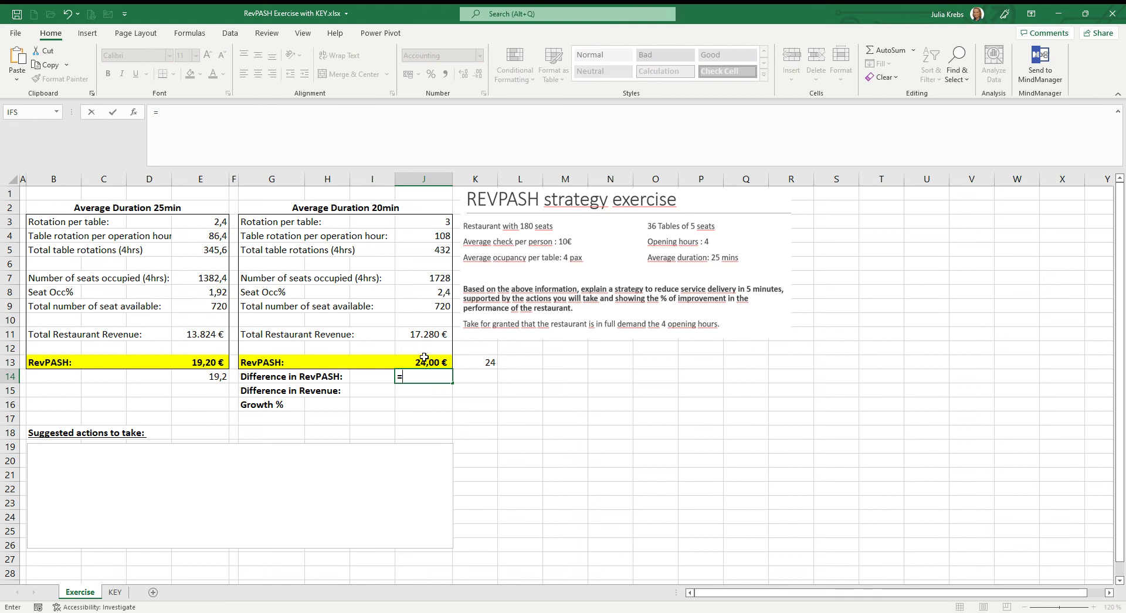
pyautogui.click(424, 359)
pyautogui.write('-')
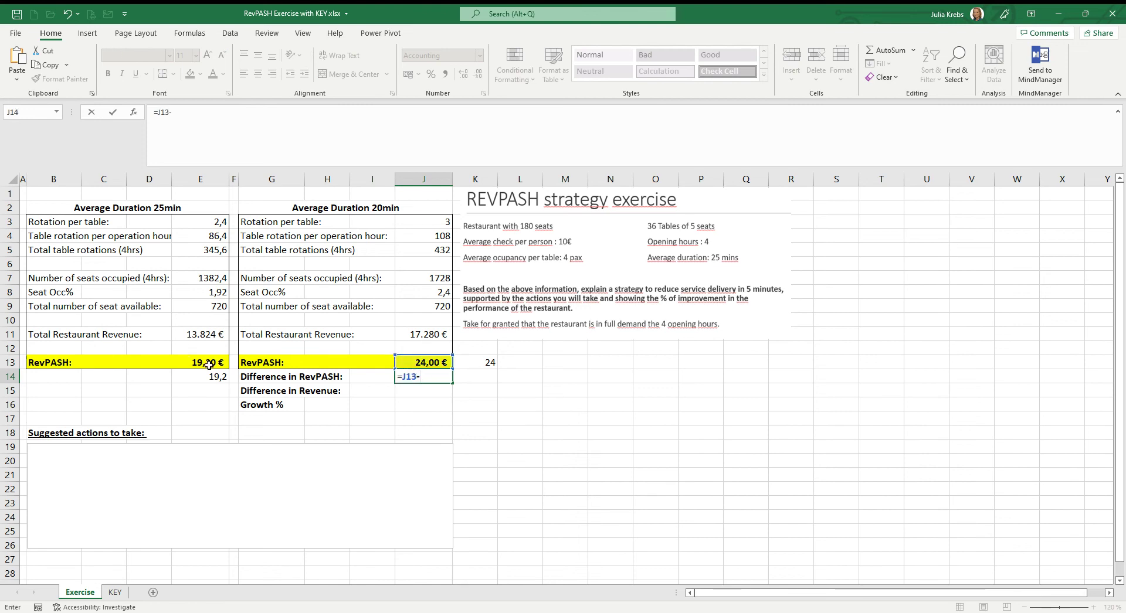
pyautogui.click(210, 363)
pyautogui.press('Return')
pyautogui.click(413, 377)
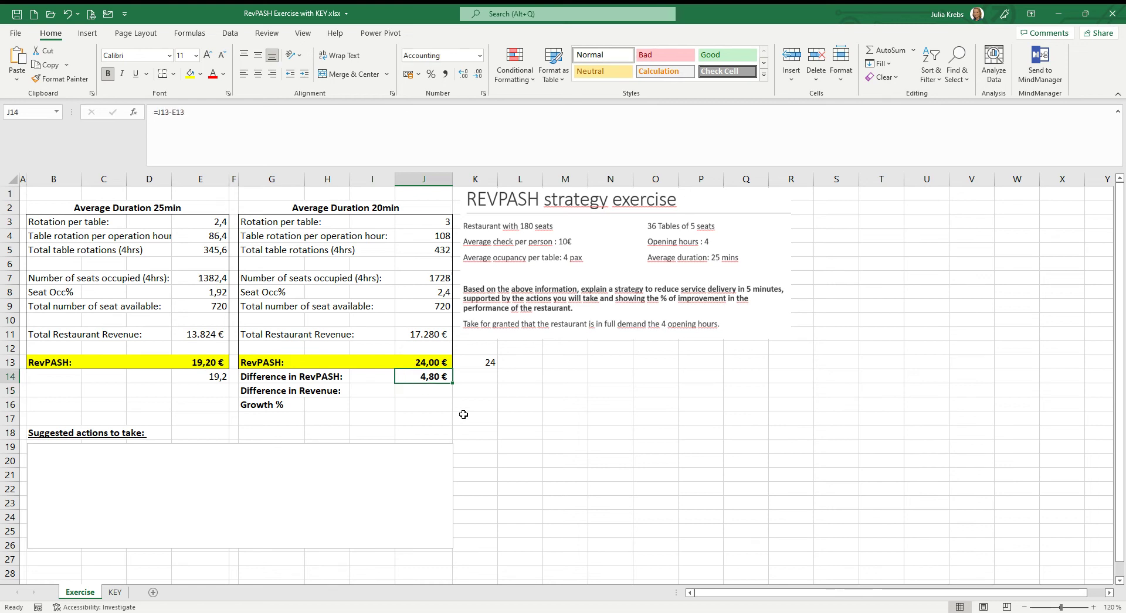
# - Enter a revenue difference formula in J15 comparing 20-min and 25-min total revenue
pyautogui.click(438, 389)
pyautogui.write('=')
pyautogui.click(428, 331)
pyautogui.press('BackSpace')
pyautogui.write('-')
pyautogui.click(213, 331)
pyautogui.press('Return')
# - Correct J15 to =J11-E11 for a 3,456 € revenue difference
pyautogui.click(414, 391)
pyautogui.doubleClick(414, 391)
pyautogui.write('=')
pyautogui.click(423, 335)
pyautogui.write('-')
pyautogui.click(203, 334)
pyautogui.press('Return')
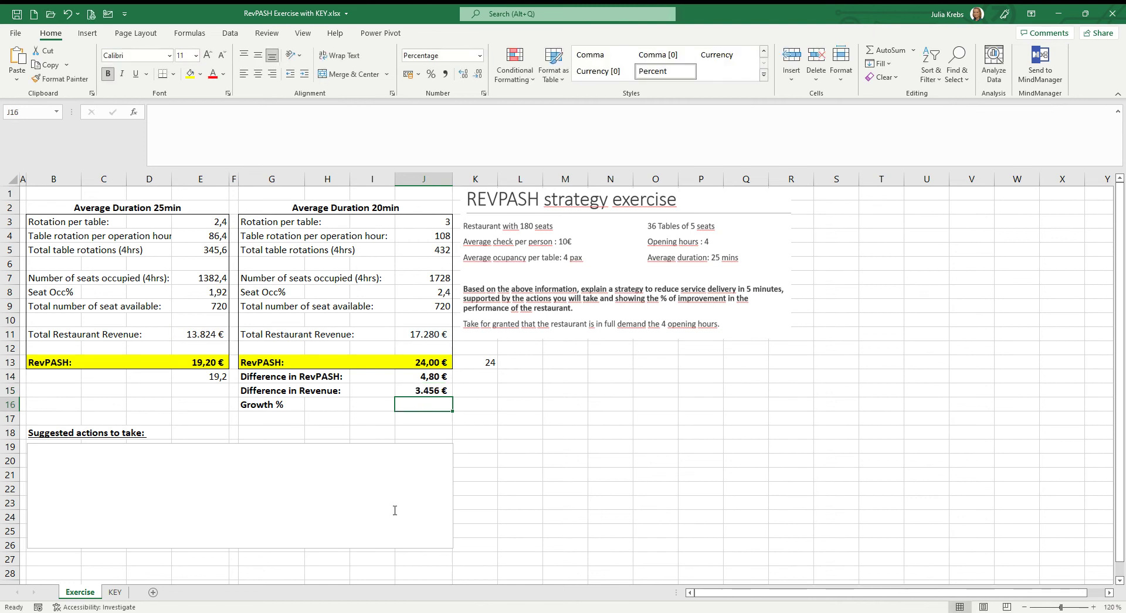
# - Enter =J15/E11 in J16 for 25% growth
pyautogui.write('=')
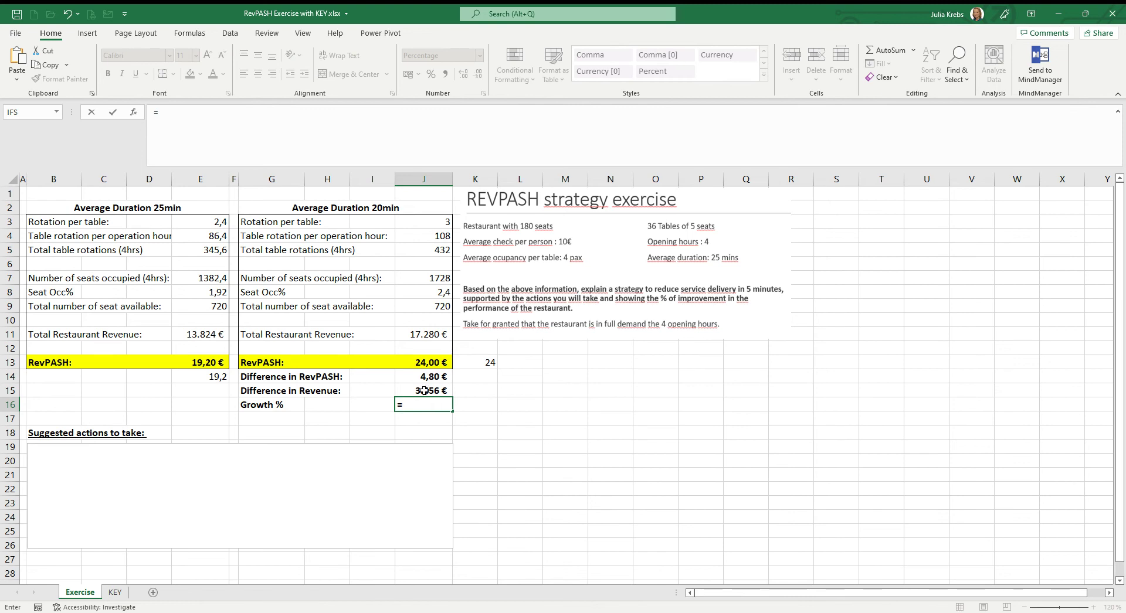
pyautogui.click(425, 390)
pyautogui.write('/')
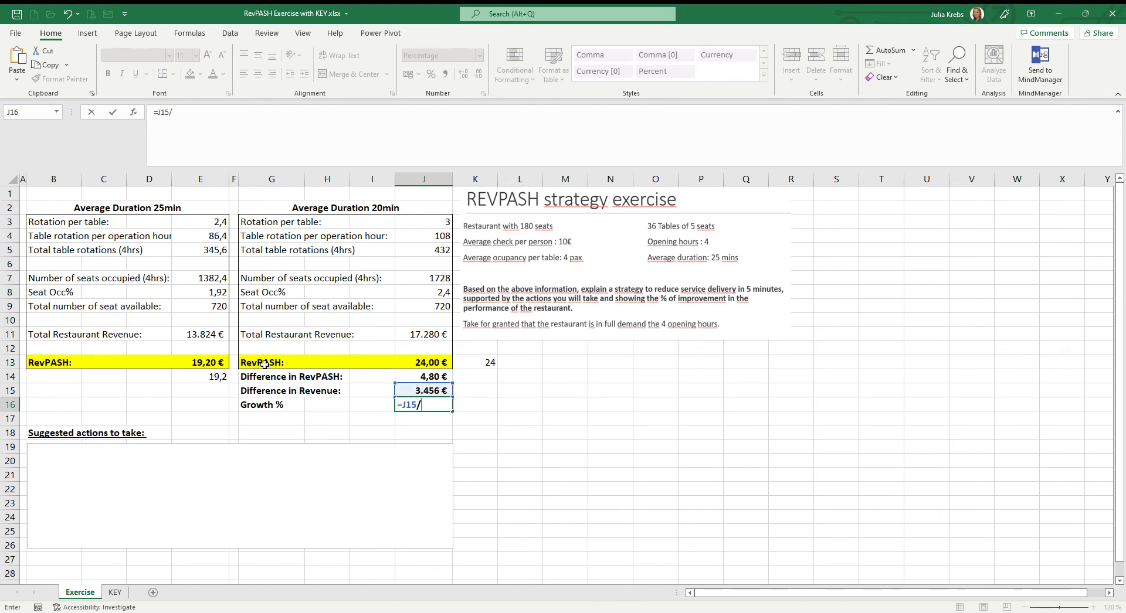
pyautogui.click(209, 337)
pyautogui.press('Return')
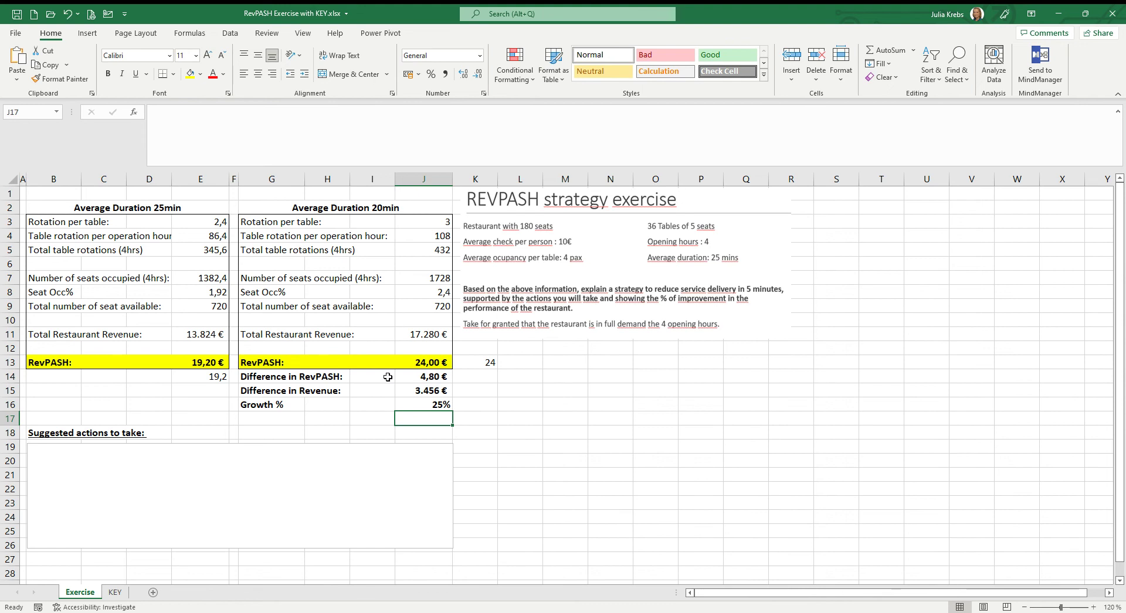
# - Add a =J14/E13 check in K16 giving 0.25
pyautogui.press('Up')
pyautogui.press('Right')
pyautogui.write('=')
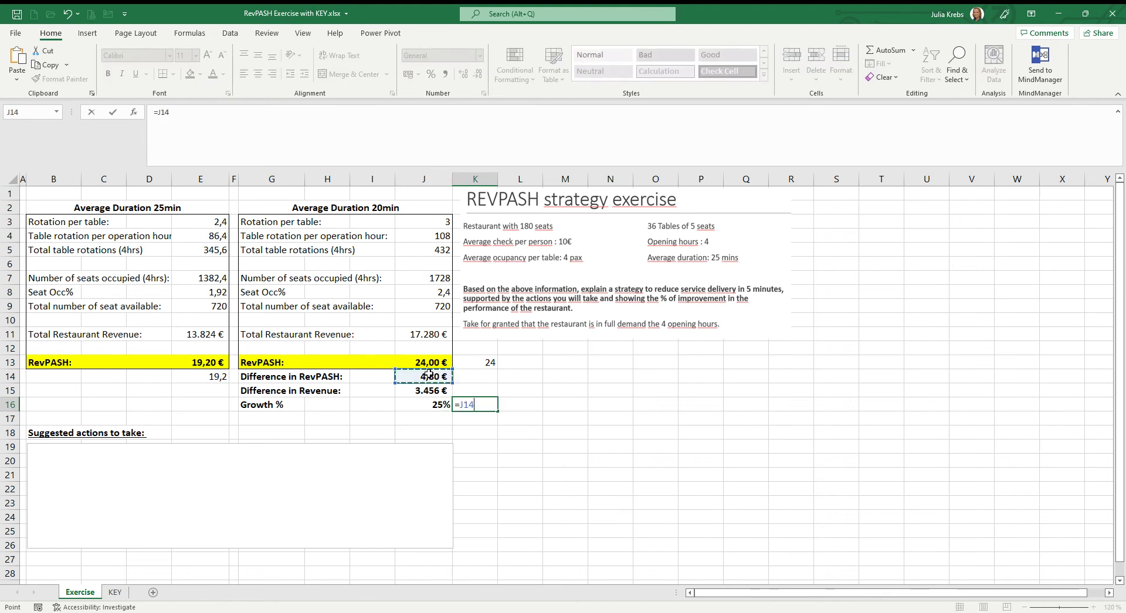
pyautogui.click(428, 375)
pyautogui.write('/')
pyautogui.click(206, 362)
pyautogui.press('Return')
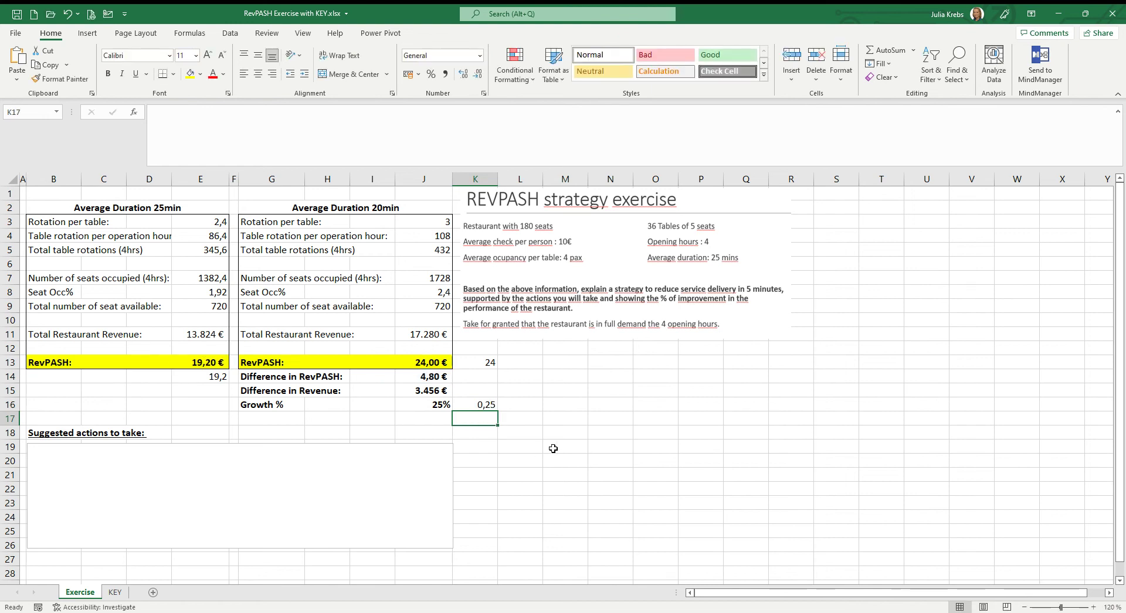
pyautogui.click(483, 404)
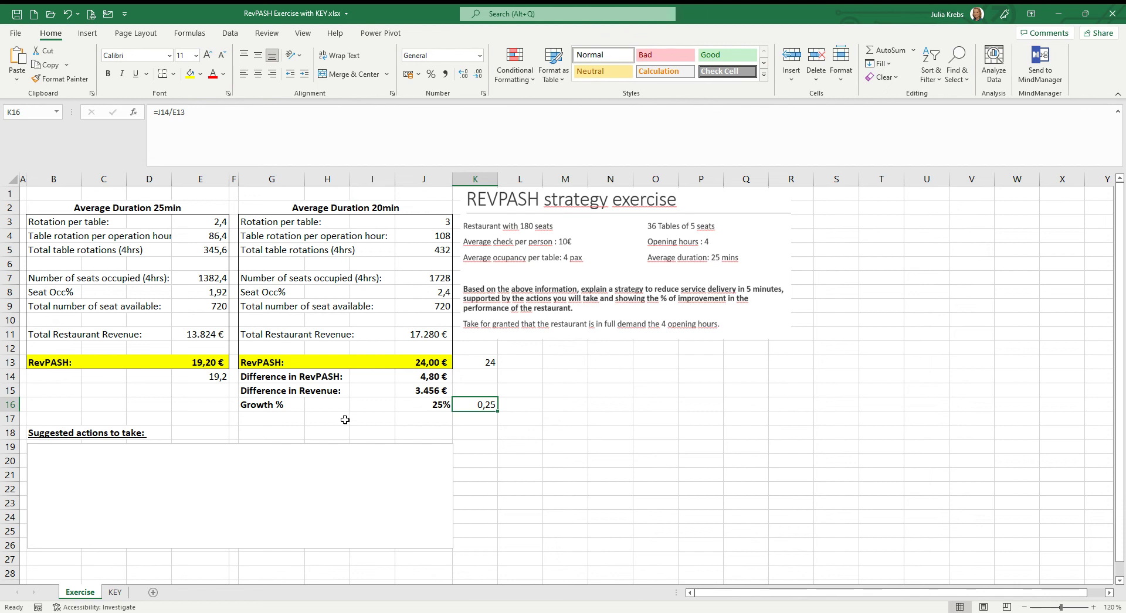
pyautogui.click(440, 389)
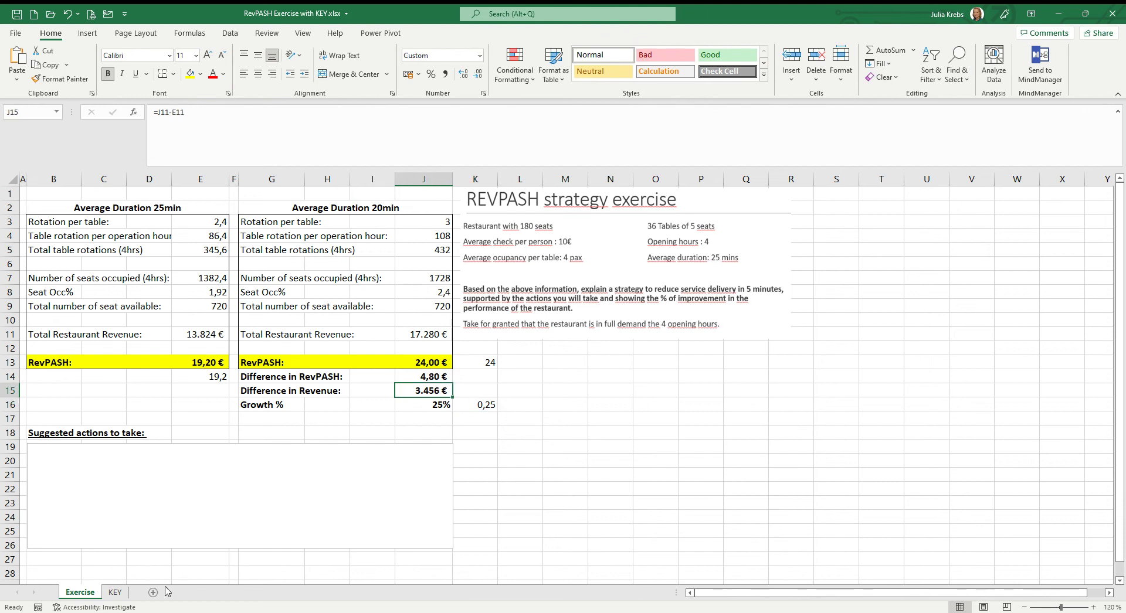
# - Open the KEY sheet and highlight the first suggested action and the dessert/coffee take-away suggestion
pyautogui.click(115, 593)
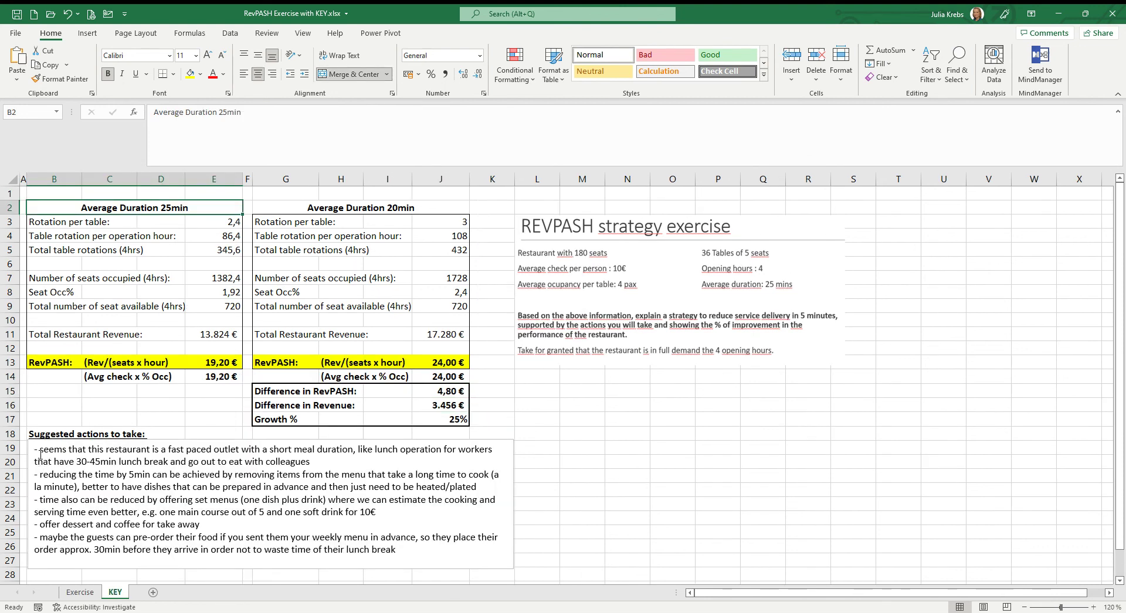
pyautogui.moveTo(40, 451); pyautogui.dragTo(311, 463)
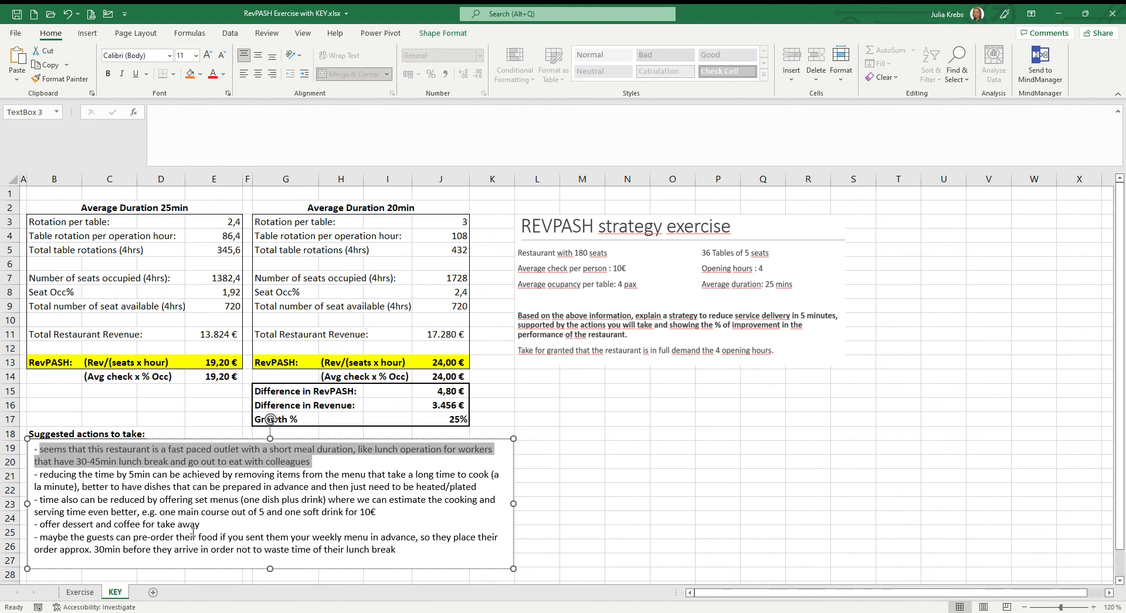
pyautogui.moveTo(211, 525); pyautogui.dragTo(40, 524)
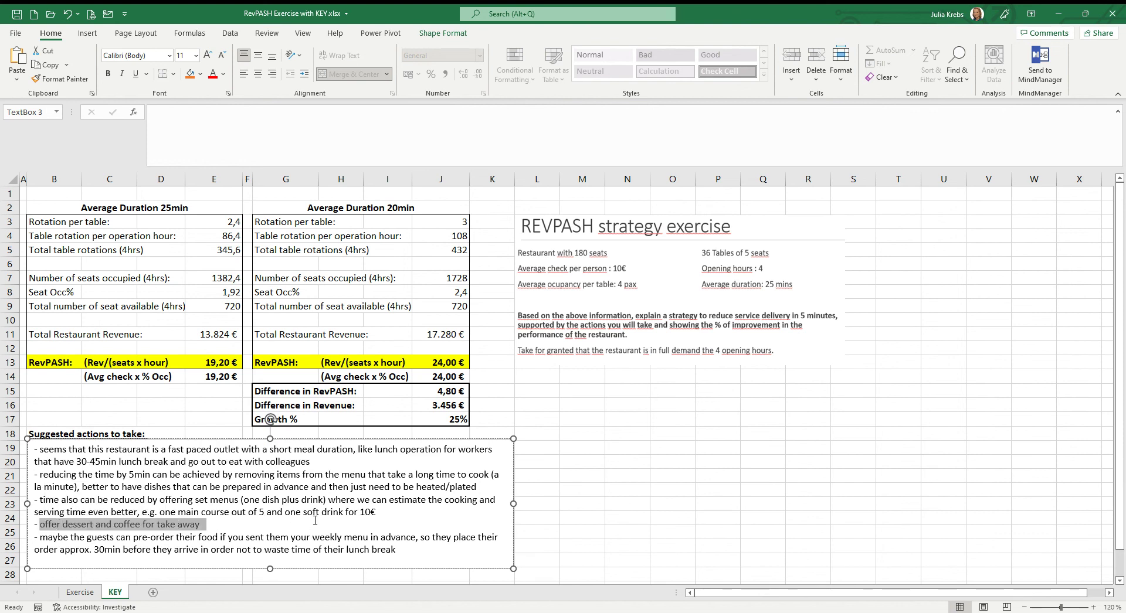